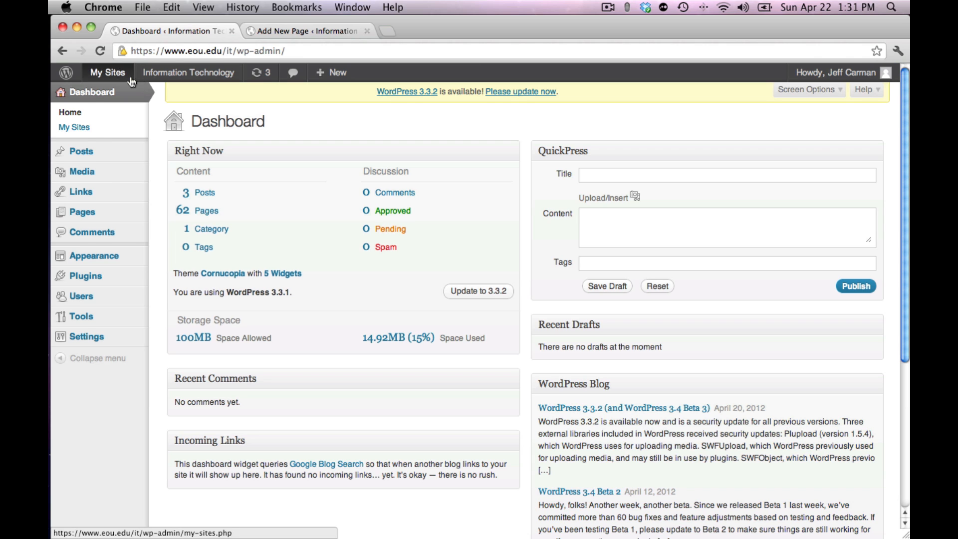
Check the allowed and used storage space on the site's dashboard
{"action": "mouse_move", "coordinate": [64, 171]}
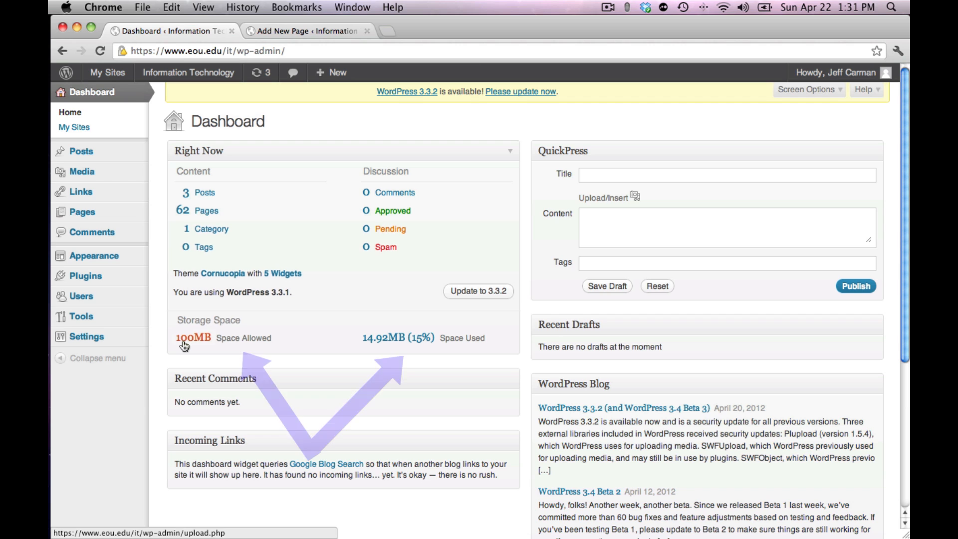
{"action": "mouse_move", "coordinate": [174, 336]}
{"action": "left_mouse_down"}
{"action": "mouse_move", "coordinate": [210, 337]}
{"action": "mouse_move", "coordinate": [178, 335]}
{"action": "left_mouse_up"}
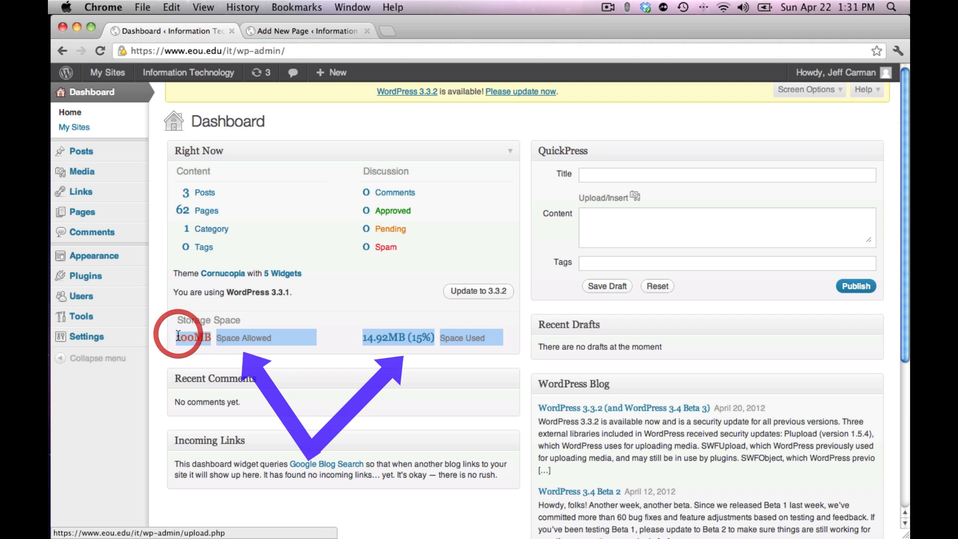
{"action": "left_click", "coordinate": [349, 344]}
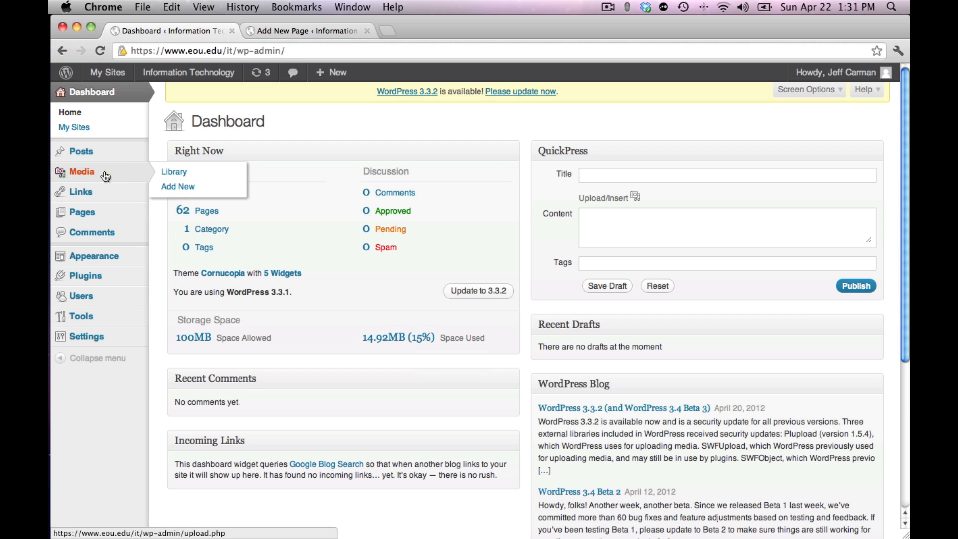
Open the Media Library and look through the list of uploaded images
{"action": "left_click", "coordinate": [171, 174]}
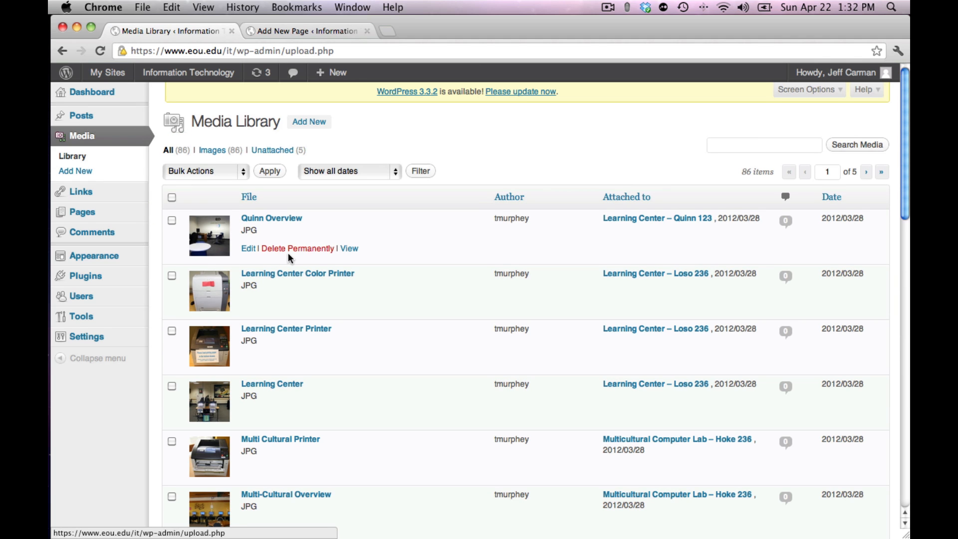
{"action": "scroll", "coordinate": [291, 289], "scroll_direction": "down", "scroll_amount": 10}
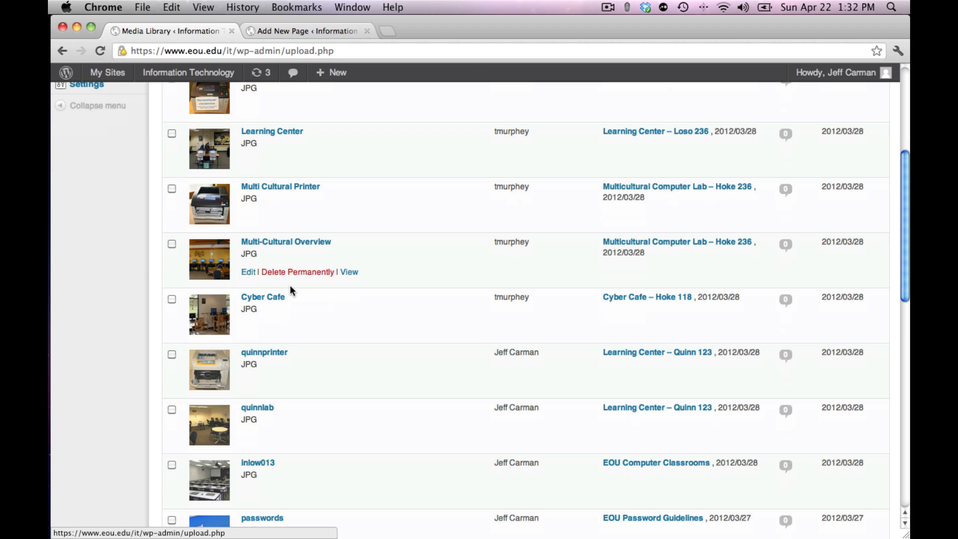
{"action": "scroll", "coordinate": [291, 288], "scroll_direction": "down", "scroll_amount": 12}
{"action": "scroll", "coordinate": [291, 288], "scroll_direction": "up", "scroll_amount": 10}
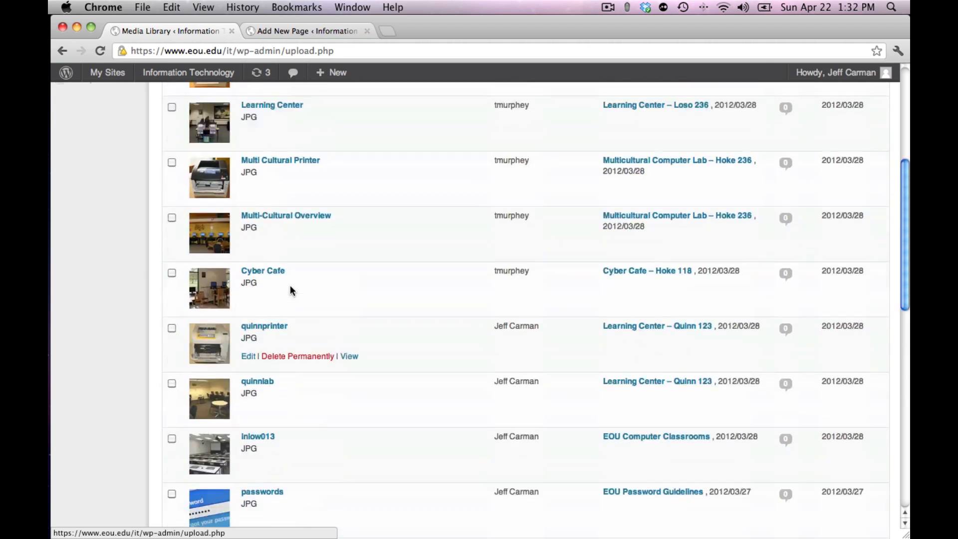
{"action": "scroll", "coordinate": [292, 290], "scroll_direction": "up", "scroll_amount": 10}
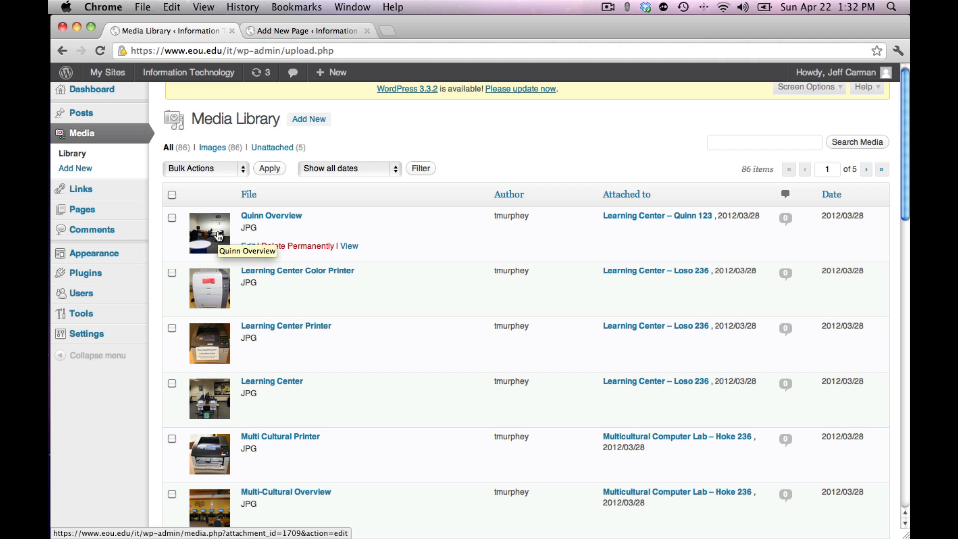
Examine the Quinn Overview image's details and image editing options, and return to the Media Library
{"action": "left_click", "coordinate": [219, 236]}
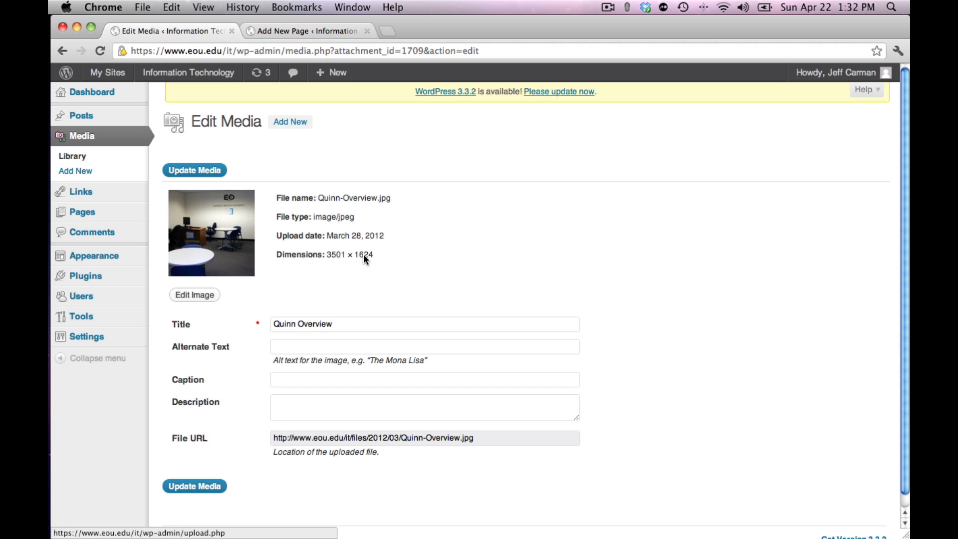
{"action": "left_click", "coordinate": [199, 295]}
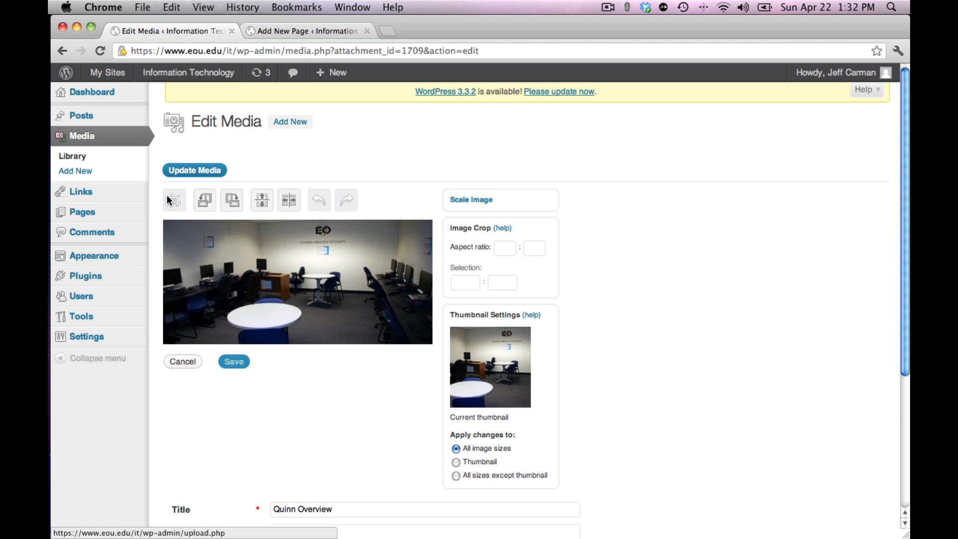
{"action": "left_click", "coordinate": [88, 158]}
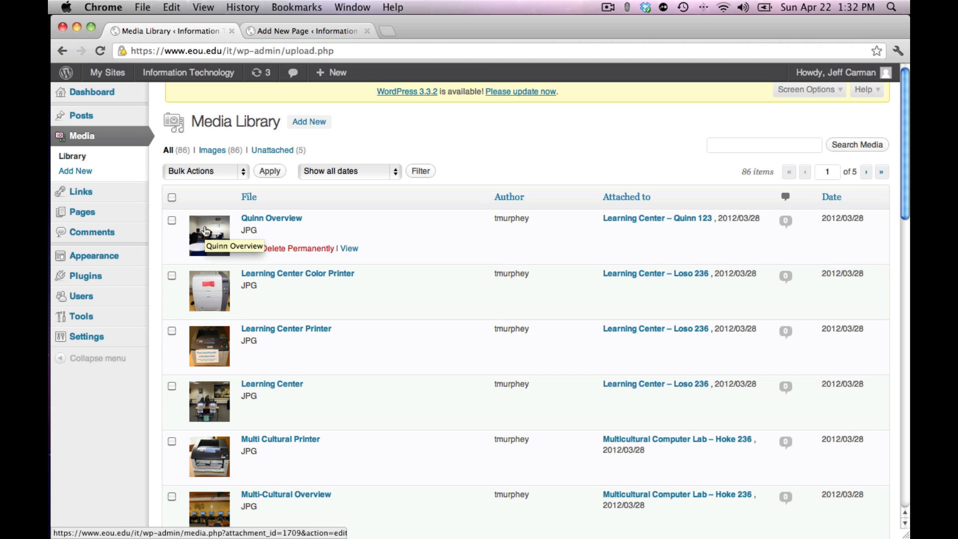
In the new Media Library Page, start adding media at the beginning of the content paragraph and check the maximum upload file size
{"action": "left_click", "coordinate": [283, 32]}
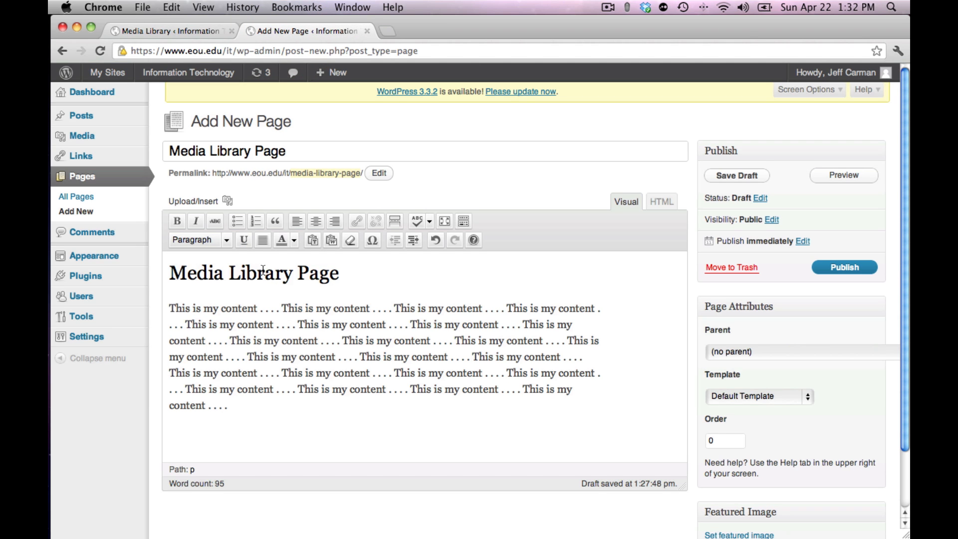
{"action": "left_click", "coordinate": [170, 308]}
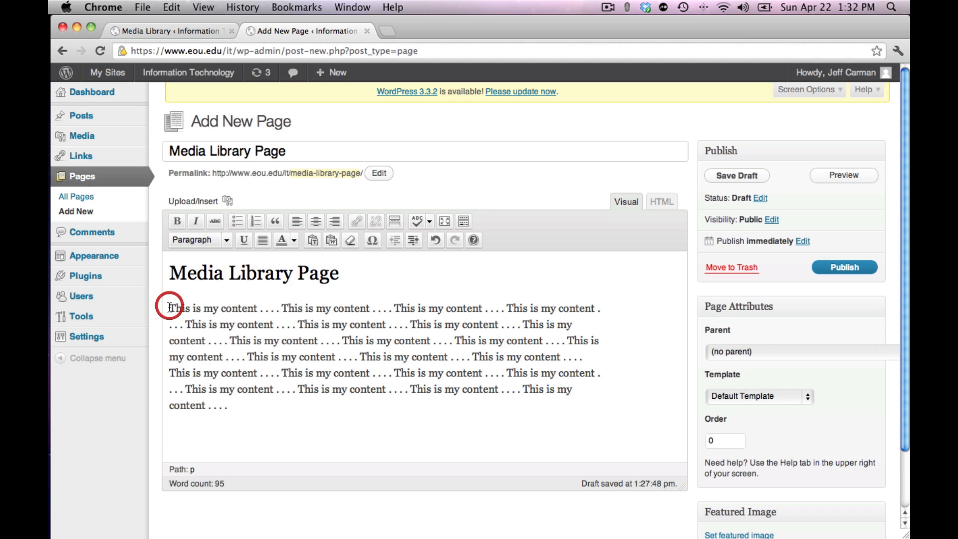
{"action": "left_click", "coordinate": [227, 202]}
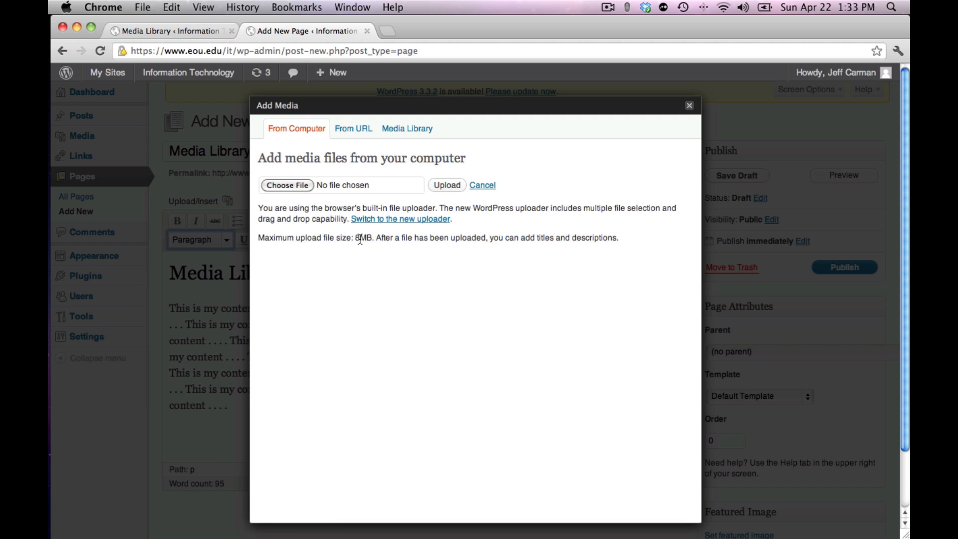
{"action": "left_click_drag", "start_coordinate": [353, 237], "coordinate": [371, 237]}
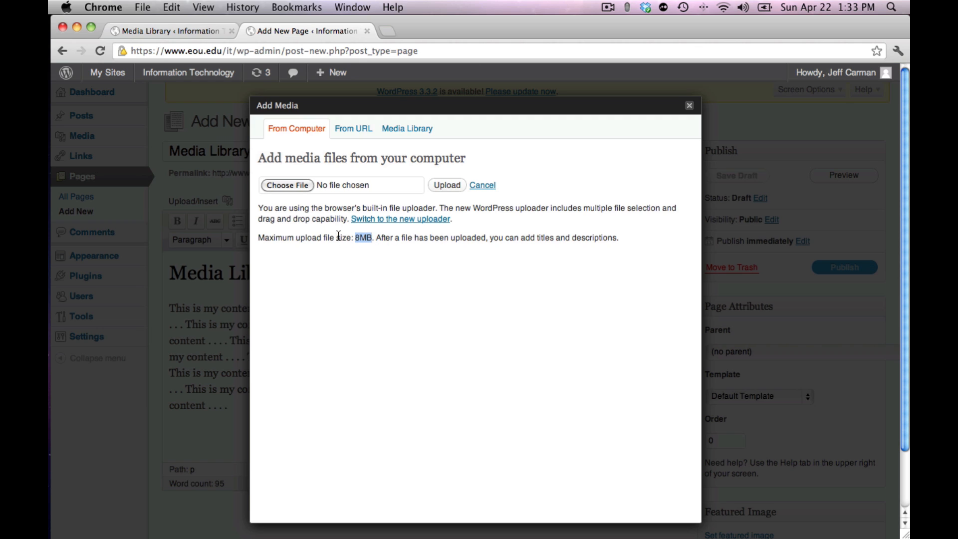
Choose the Quinn Overview image from the Media Library and set its alternate text to "This is the Quinn Lab"
{"action": "left_click", "coordinate": [405, 130]}
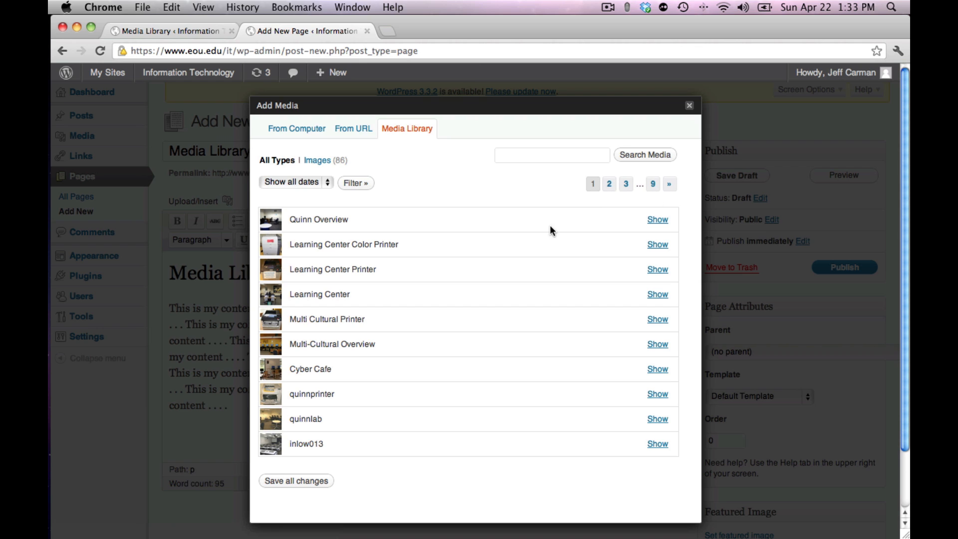
{"action": "left_click", "coordinate": [656, 221]}
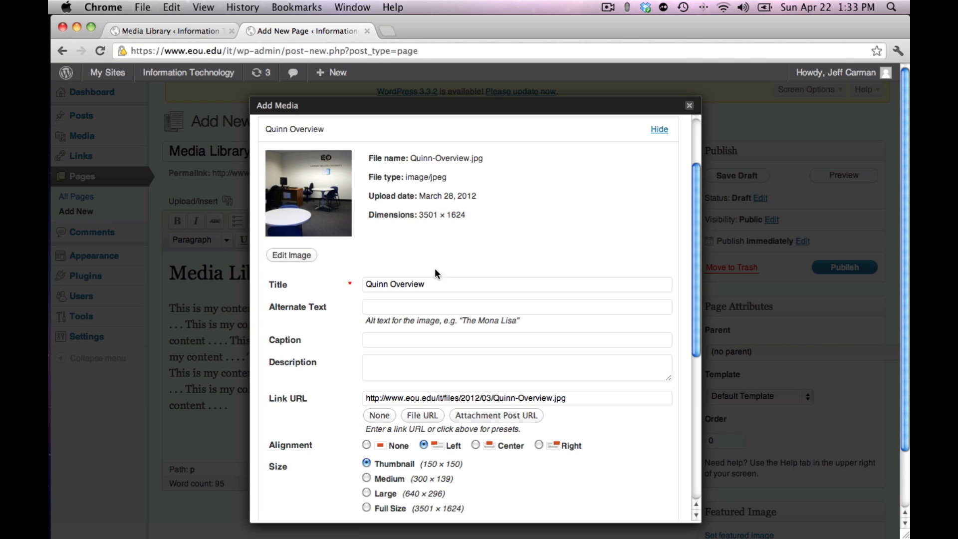
{"action": "left_click", "coordinate": [374, 308]}
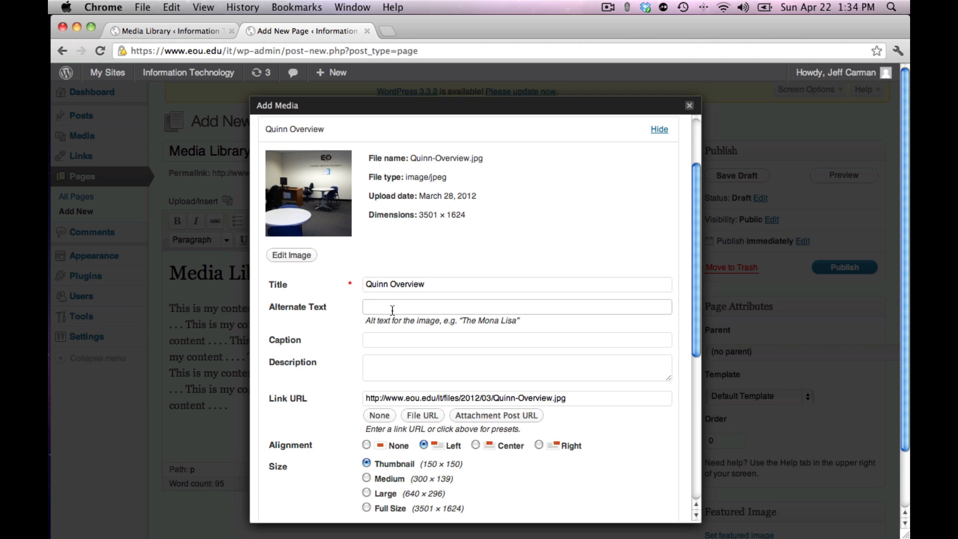
{"action": "type", "text": "This is the Quinn Lab"}
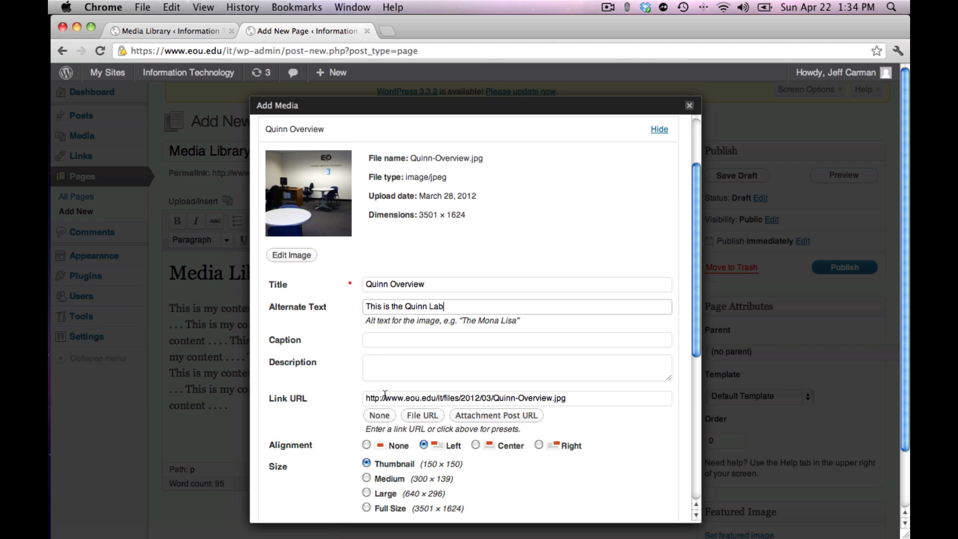
{"action": "left_click_drag", "start_coordinate": [569, 398], "coordinate": [308, 399]}
{"action": "key", "text": "BackSpace"}
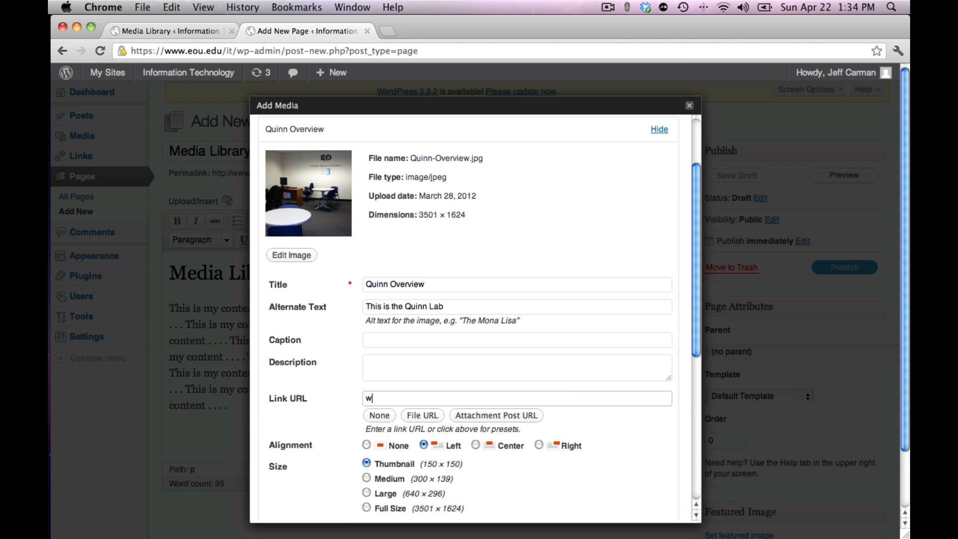
{"action": "type", "text": "http"}
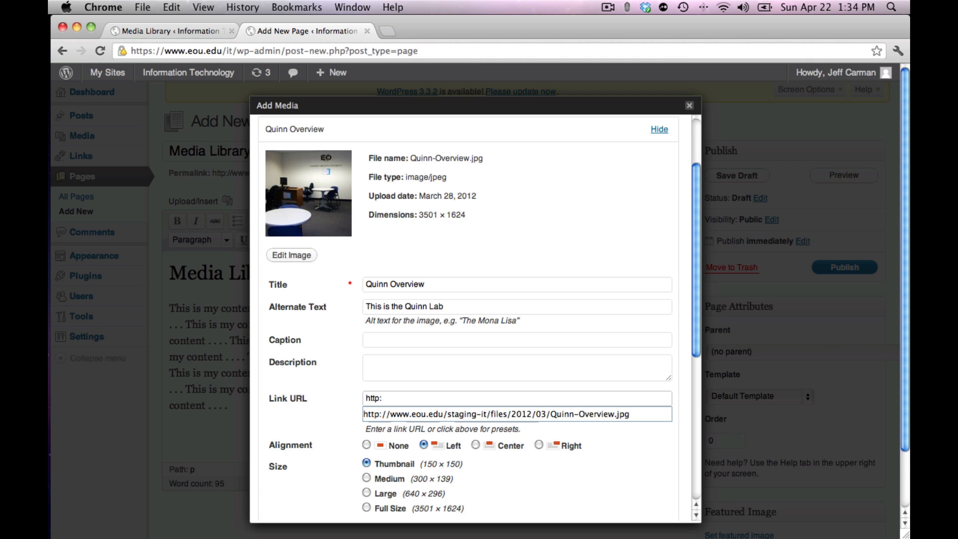
{"action": "type", "text": "://www.google.com"}
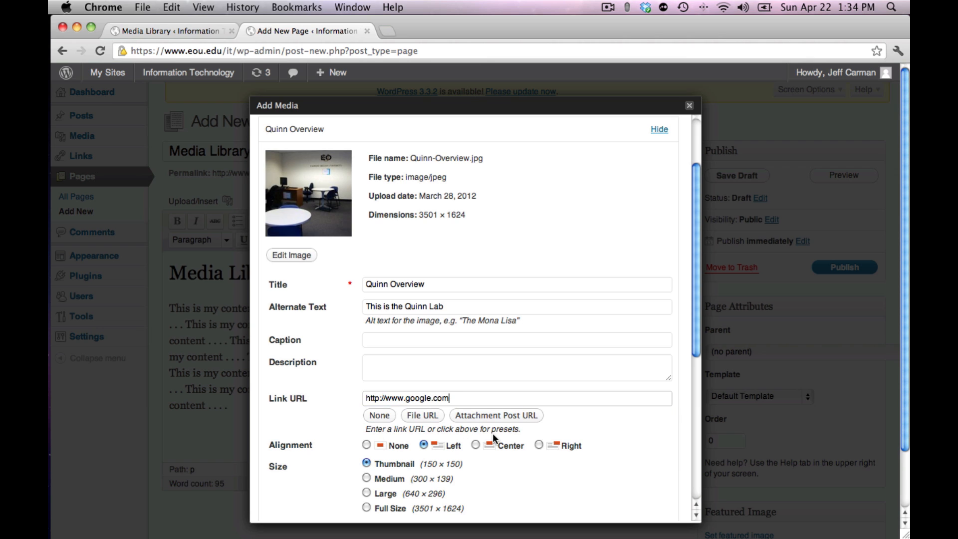
Insert the Quinn Overview image into the page with Left alignment at Full Size
{"action": "scroll", "coordinate": [493, 433], "scroll_direction": "down", "scroll_amount": 4}
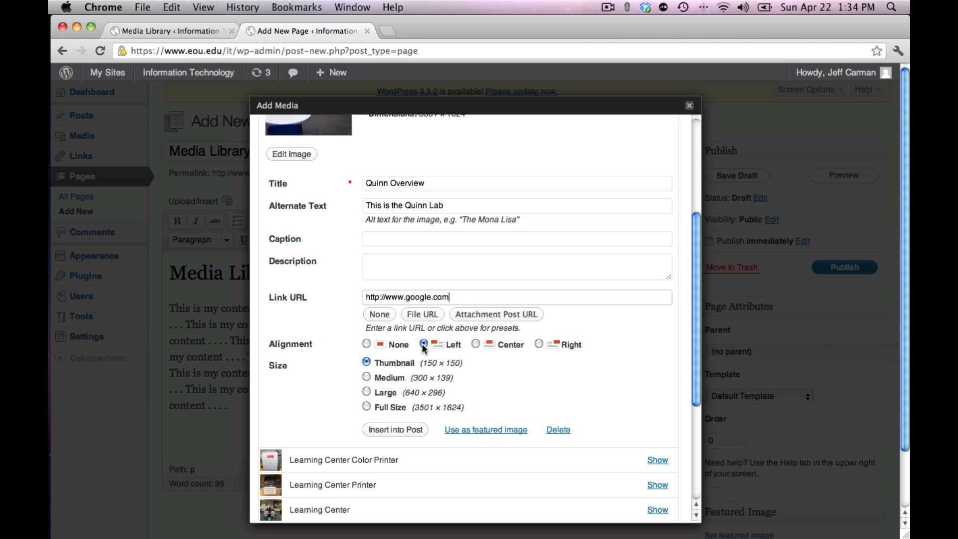
{"action": "left_click", "coordinate": [366, 344]}
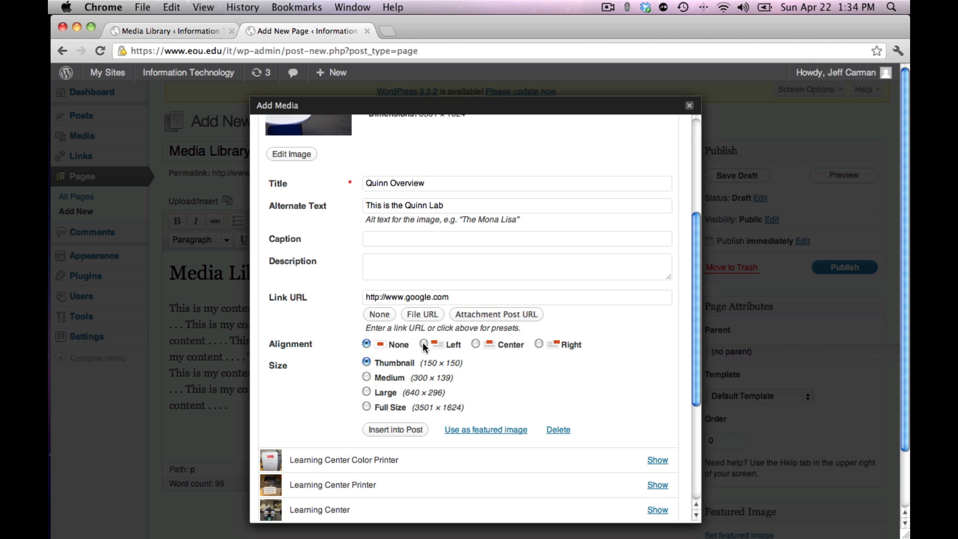
{"action": "left_click", "coordinate": [476, 343]}
{"action": "left_click", "coordinate": [424, 344]}
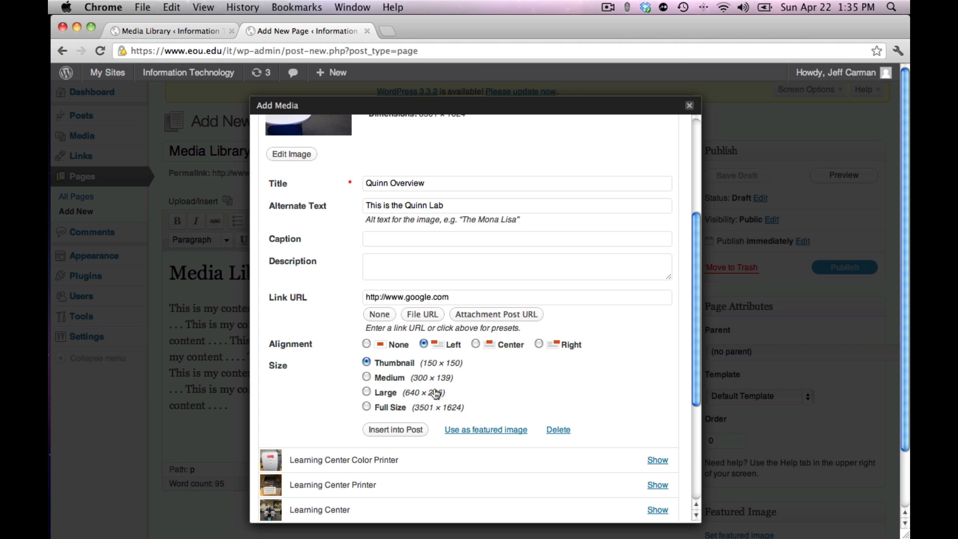
{"action": "left_click", "coordinate": [365, 407]}
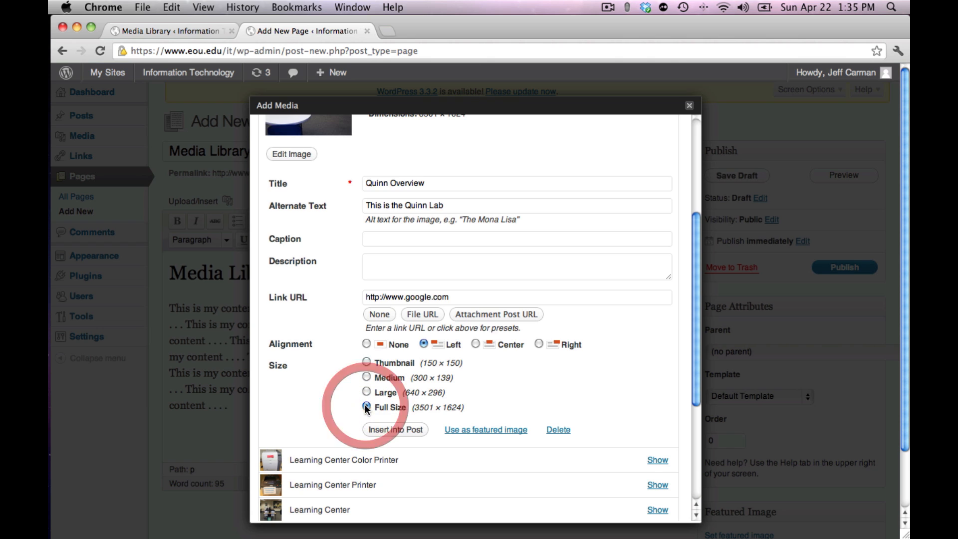
{"action": "left_click", "coordinate": [395, 429]}
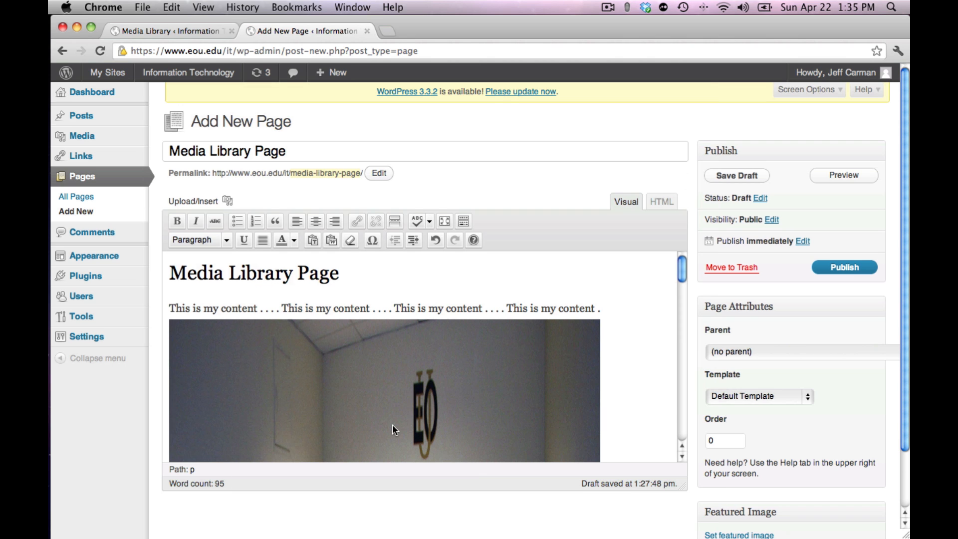
Review the inserted image in the editor and publish the Media Library Page
{"action": "scroll", "coordinate": [454, 387], "scroll_direction": "down", "scroll_amount": 1}
{"action": "scroll", "coordinate": [454, 387], "scroll_direction": "down", "scroll_amount": 3}
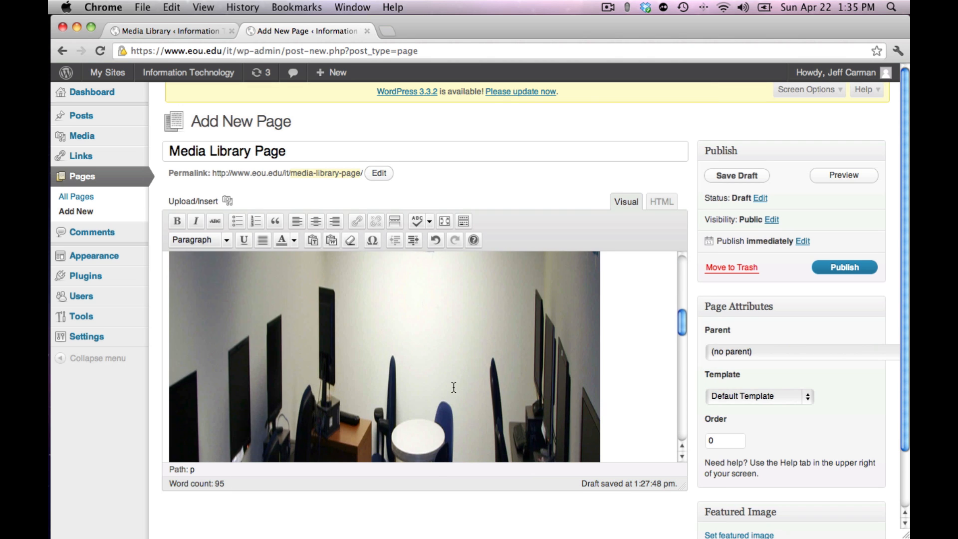
{"action": "scroll", "coordinate": [454, 387], "scroll_direction": "down", "scroll_amount": 3}
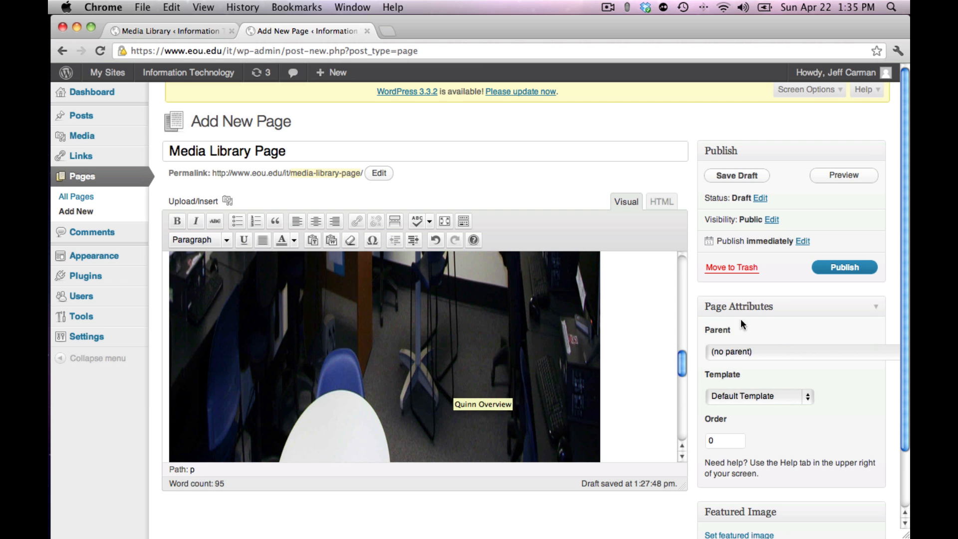
{"action": "left_click", "coordinate": [841, 268]}
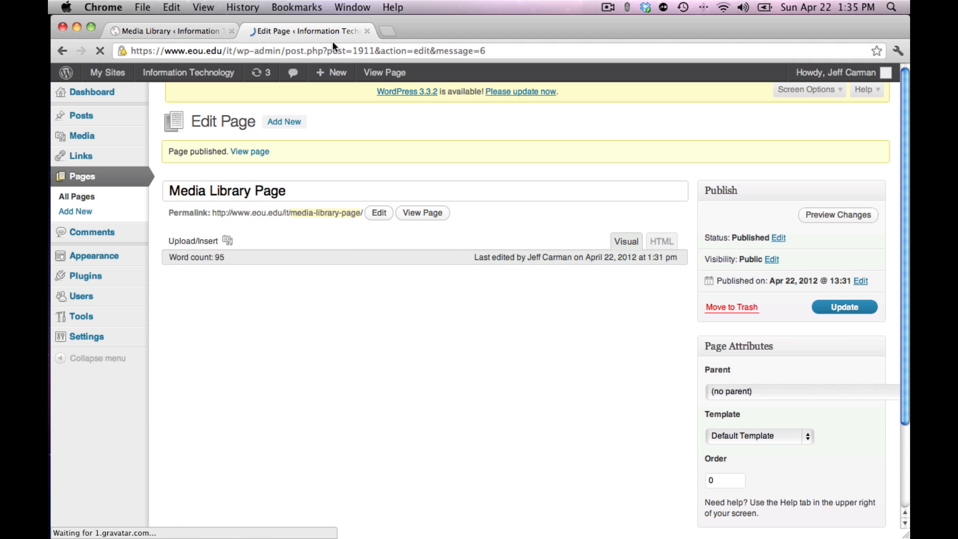
View the published Media Library Page and examine how the full-size image fits the layout
{"action": "left_click", "coordinate": [370, 73]}
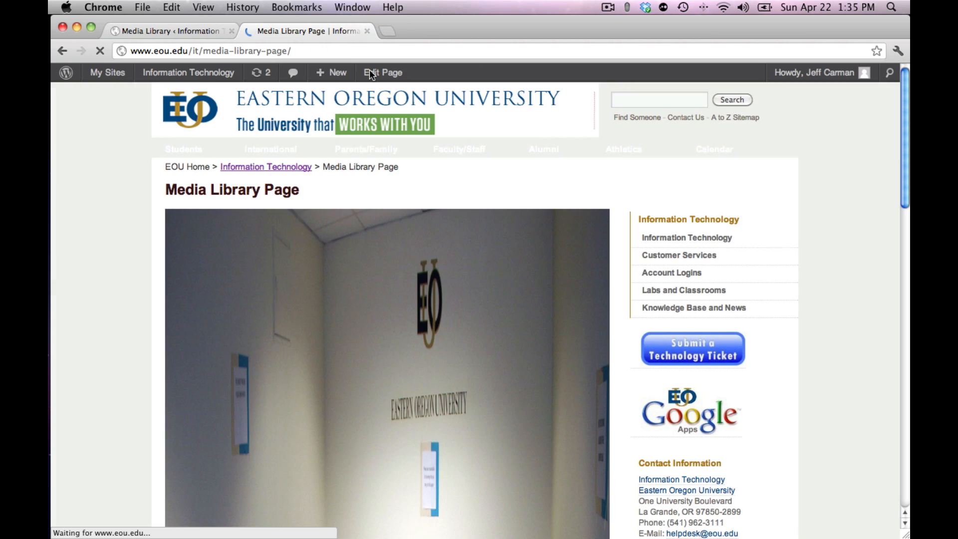
{"action": "scroll", "coordinate": [369, 72], "scroll_direction": "down", "scroll_amount": 10}
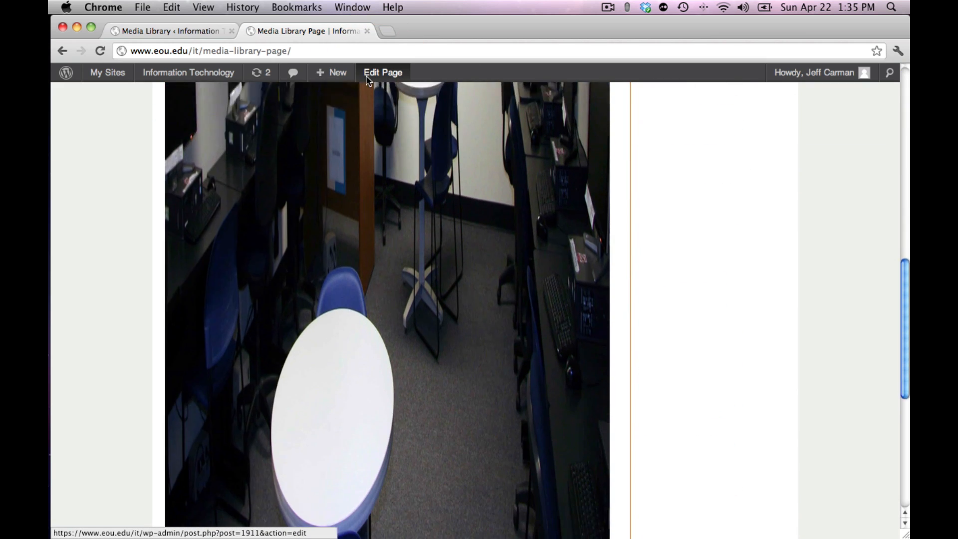
{"action": "scroll", "coordinate": [366, 76], "scroll_direction": "down", "scroll_amount": 5}
{"action": "scroll", "coordinate": [367, 76], "scroll_direction": "up", "scroll_amount": 8}
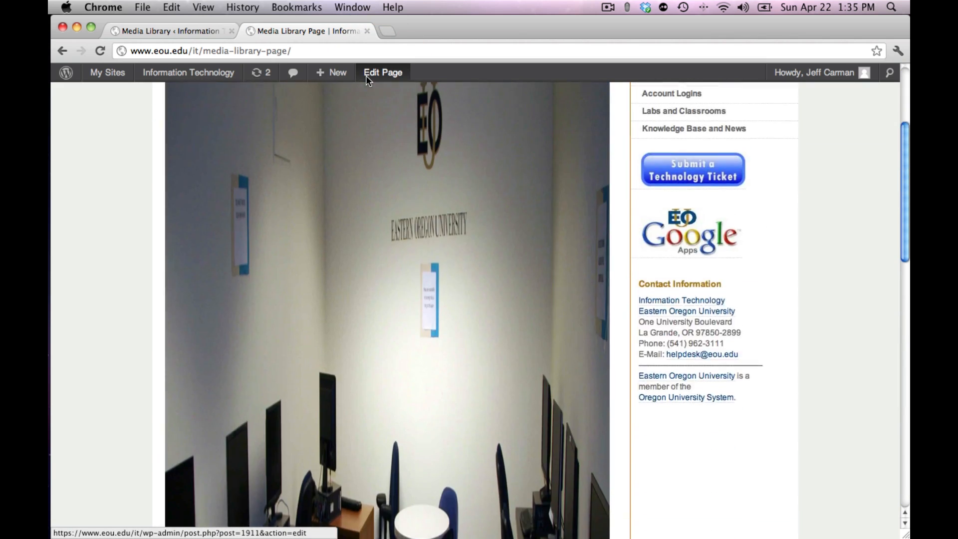
{"action": "scroll", "coordinate": [366, 76], "scroll_direction": "up", "scroll_amount": 4}
Reopen the Media Library Page for editing and review the inserted image's size, alignment and link settings without changing them
{"action": "left_click", "coordinate": [368, 74]}
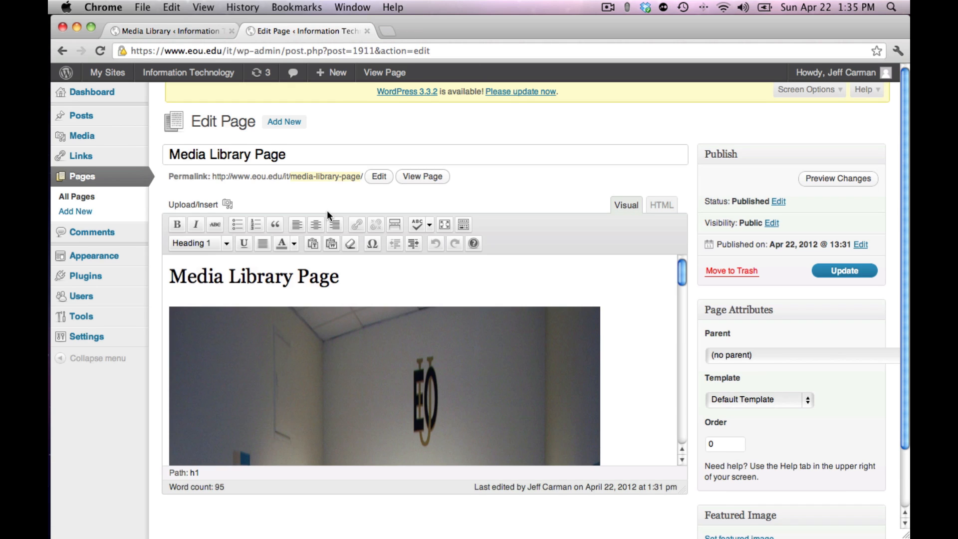
{"action": "left_click", "coordinate": [276, 388]}
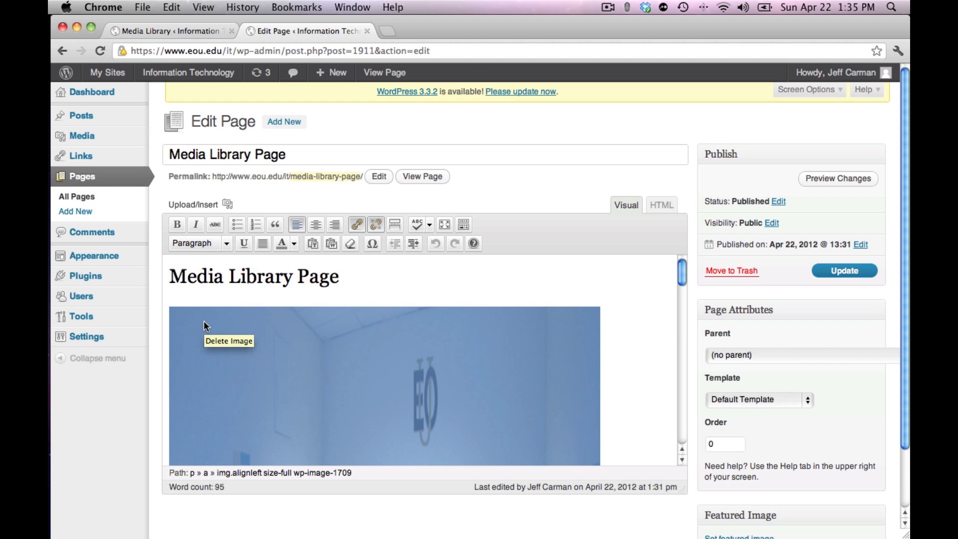
{"action": "left_click", "coordinate": [194, 417]}
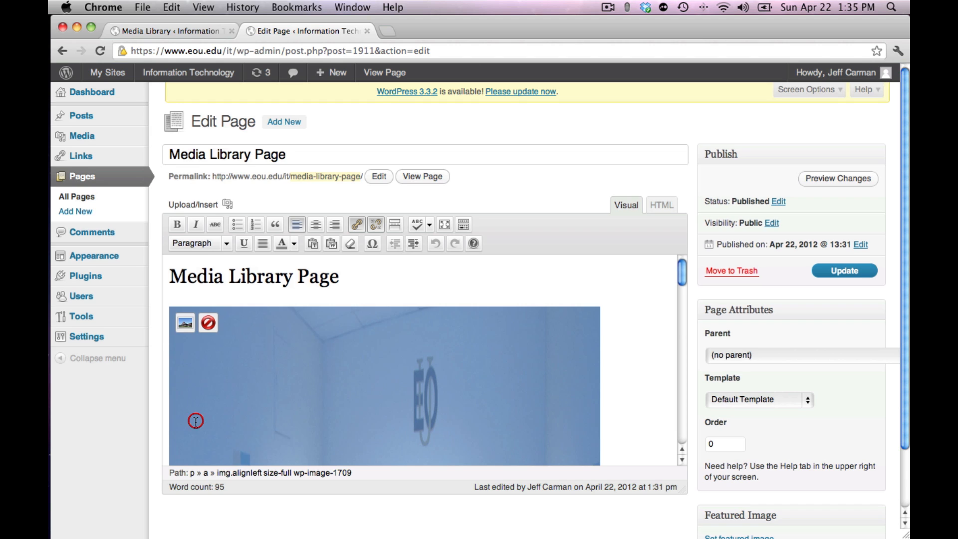
{"action": "left_click", "coordinate": [181, 324]}
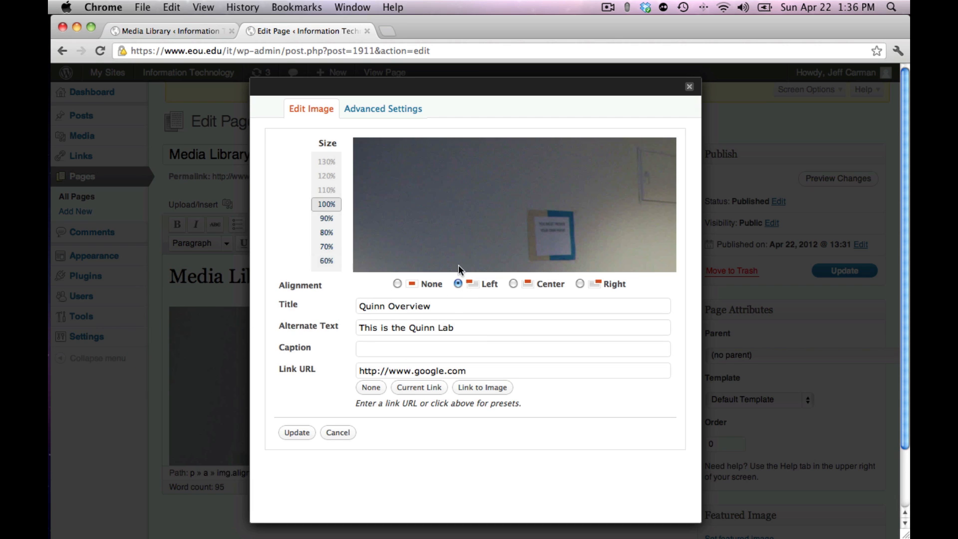
{"action": "scroll", "coordinate": [458, 266], "scroll_direction": "down", "scroll_amount": 3}
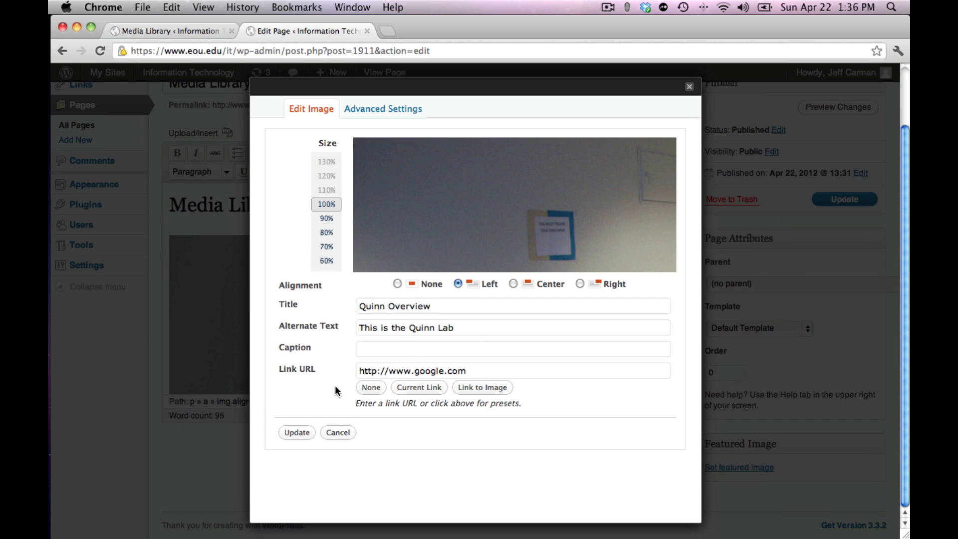
{"action": "left_click", "coordinate": [333, 433]}
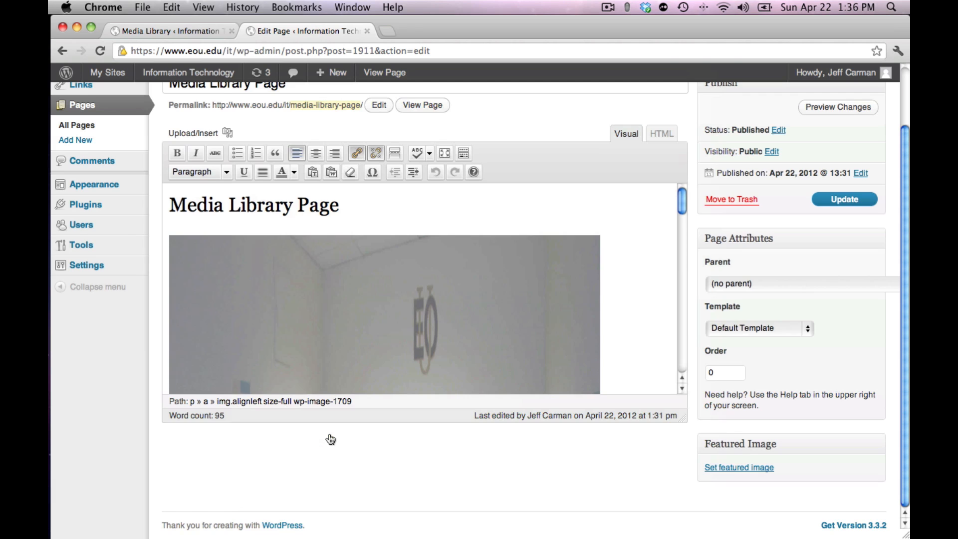
Delete the full-size image from the page and place the cursor at the start of the content paragraph
{"action": "left_click", "coordinate": [220, 316]}
{"action": "left_click", "coordinate": [207, 250]}
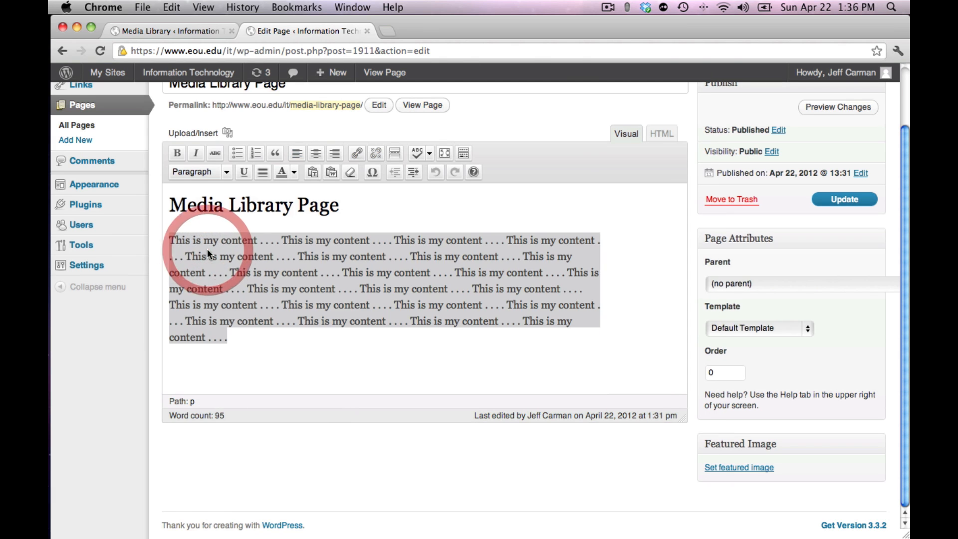
{"action": "left_click", "coordinate": [171, 239]}
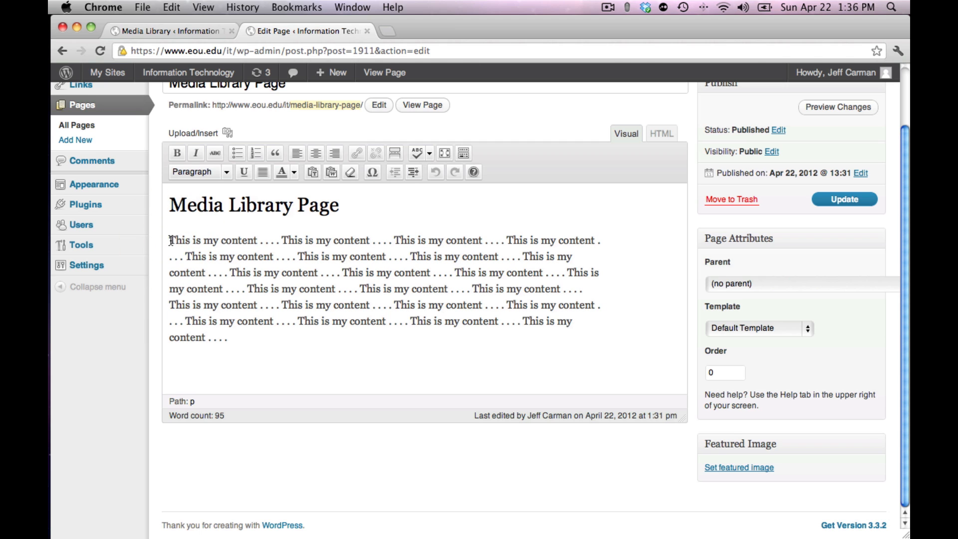
{"action": "left_click", "coordinate": [226, 135]}
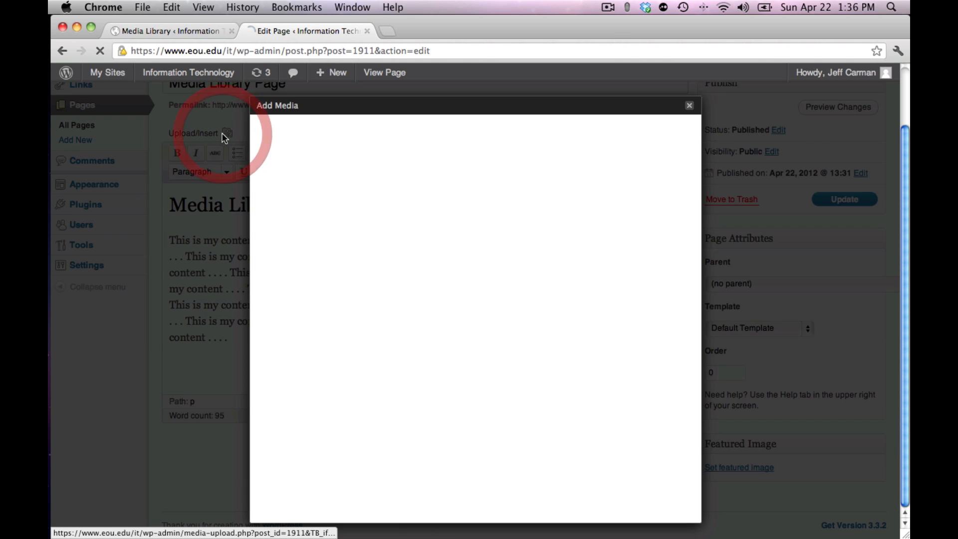
{"action": "left_click", "coordinate": [407, 131]}
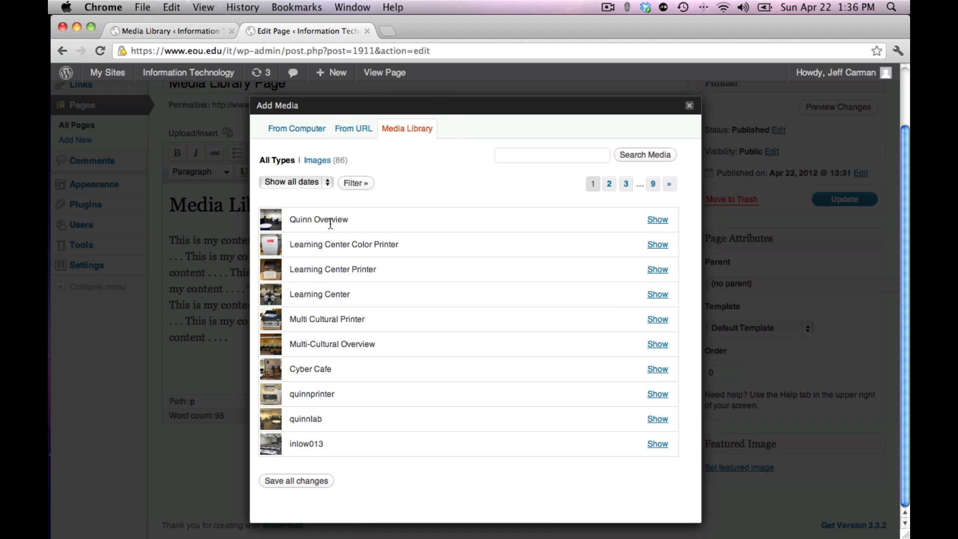
{"action": "left_click", "coordinate": [656, 220]}
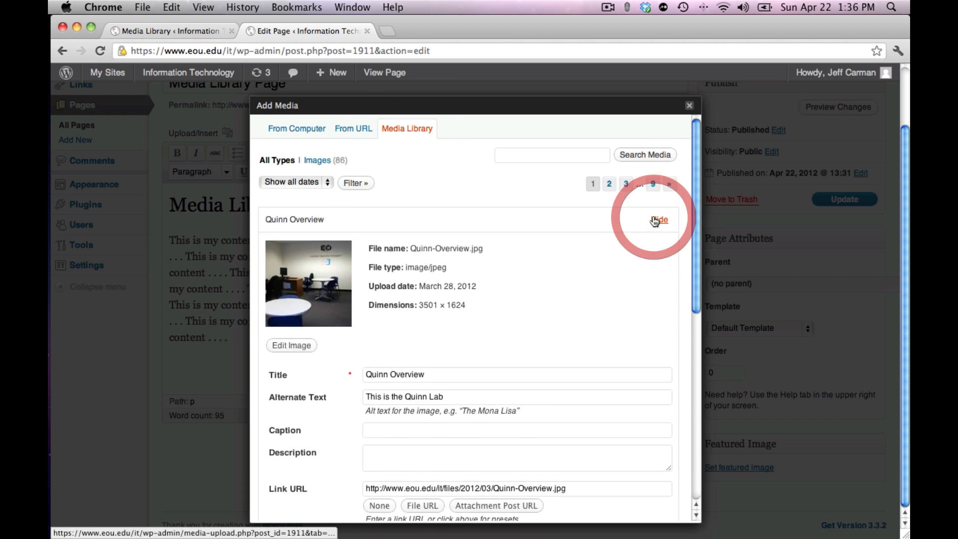
{"action": "scroll", "coordinate": [500, 302], "scroll_direction": "down", "scroll_amount": 3}
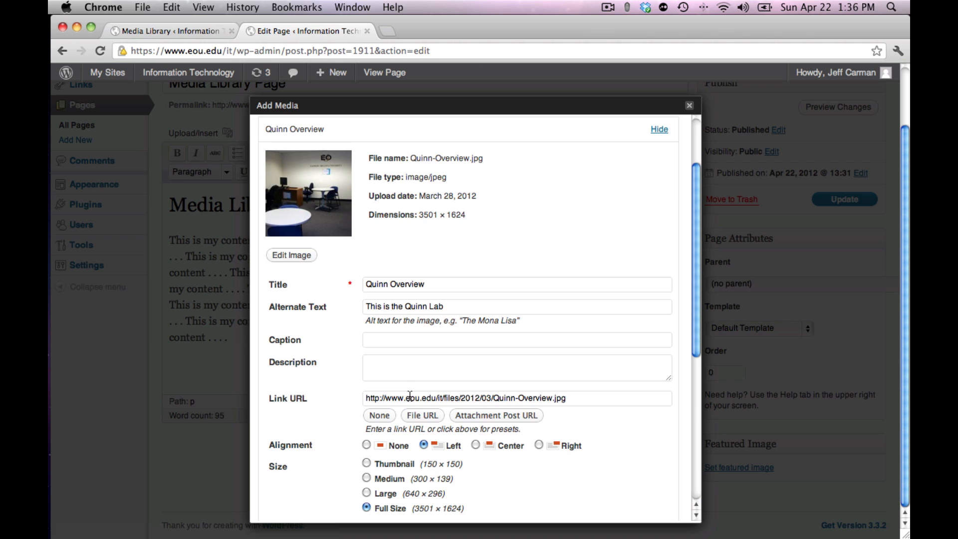
{"action": "left_click_drag", "start_coordinate": [582, 401], "coordinate": [407, 400]}
{"action": "type", "text": "google.com"}
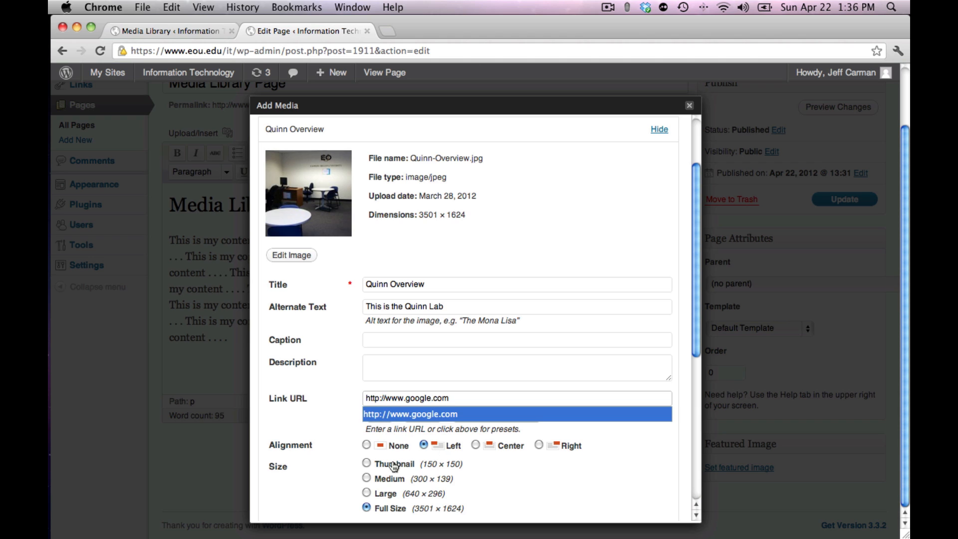
Insert the Quinn Overview image into the page with Left alignment at Thumbnail size (150 × 150)
{"action": "left_click", "coordinate": [366, 463]}
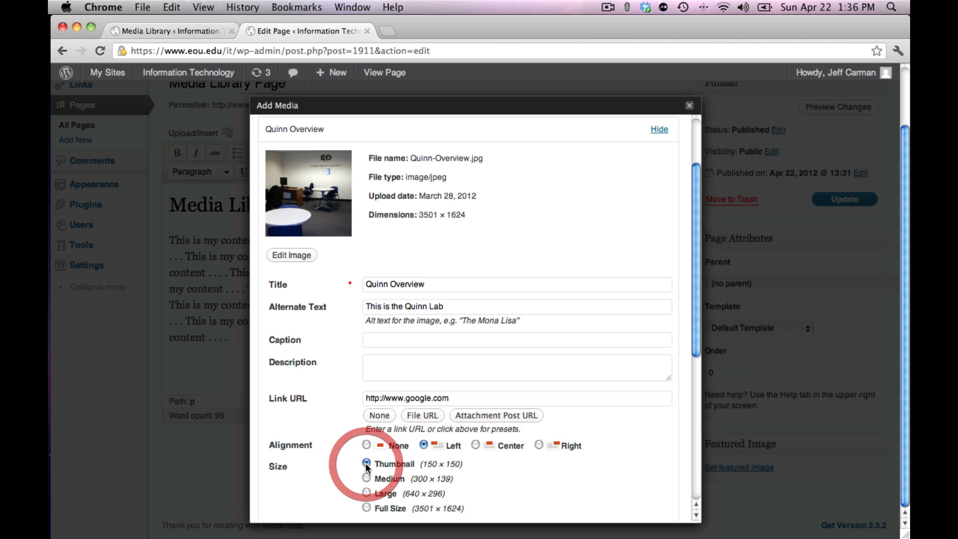
{"action": "scroll", "coordinate": [427, 446], "scroll_direction": "down", "scroll_amount": 4}
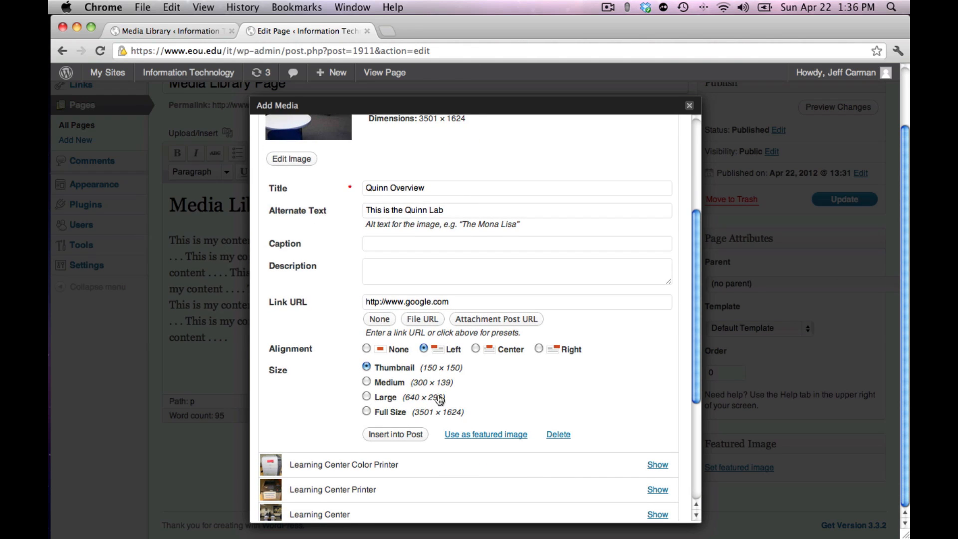
{"action": "scroll", "coordinate": [422, 365], "scroll_direction": "up", "scroll_amount": 5}
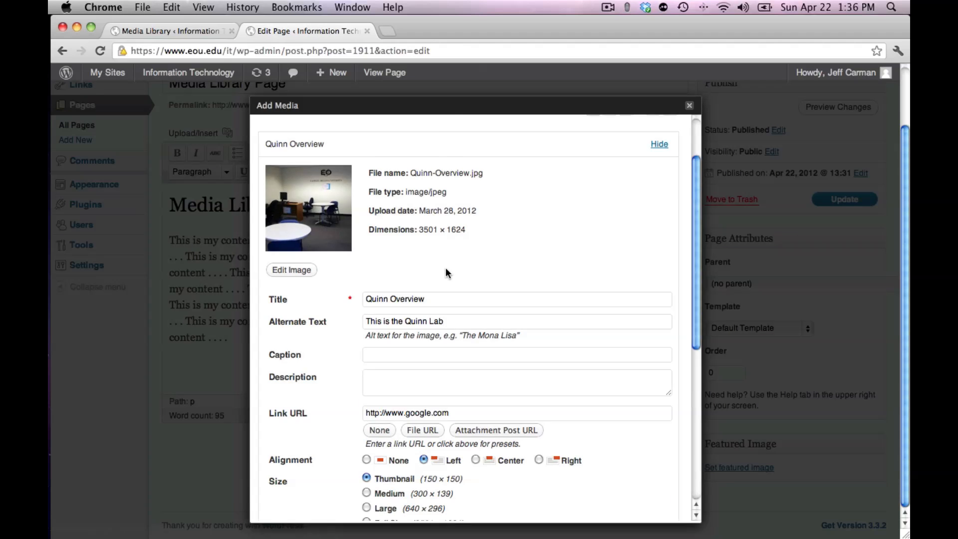
{"action": "scroll", "coordinate": [449, 274], "scroll_direction": "down", "scroll_amount": 9}
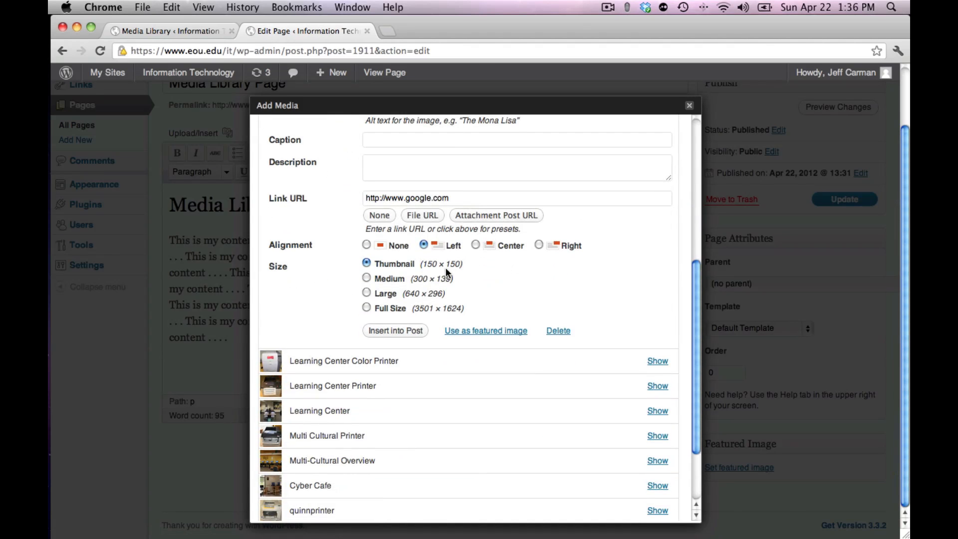
{"action": "left_click", "coordinate": [407, 331]}
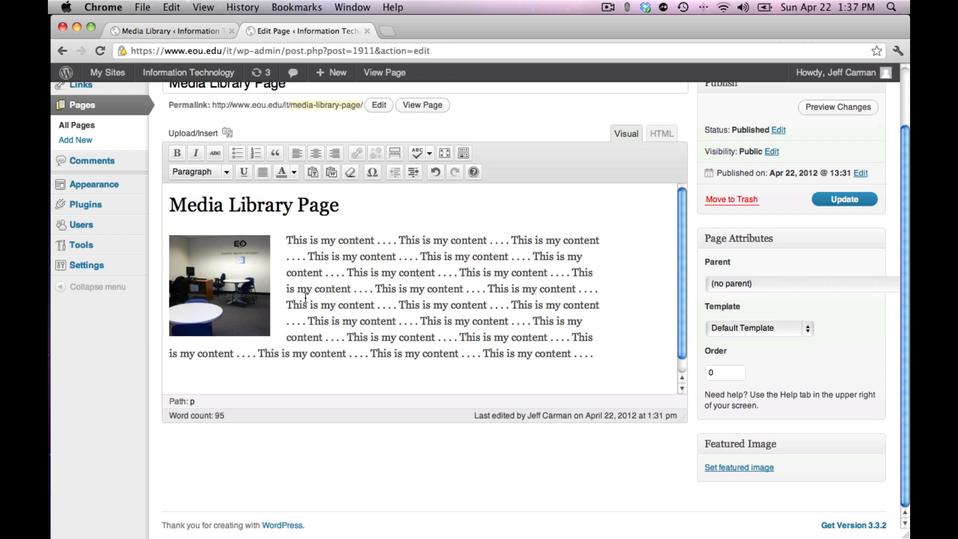
Update the Media Library Page and test the thumbnail's link on the published page, returning to the page
{"action": "left_click", "coordinate": [833, 200]}
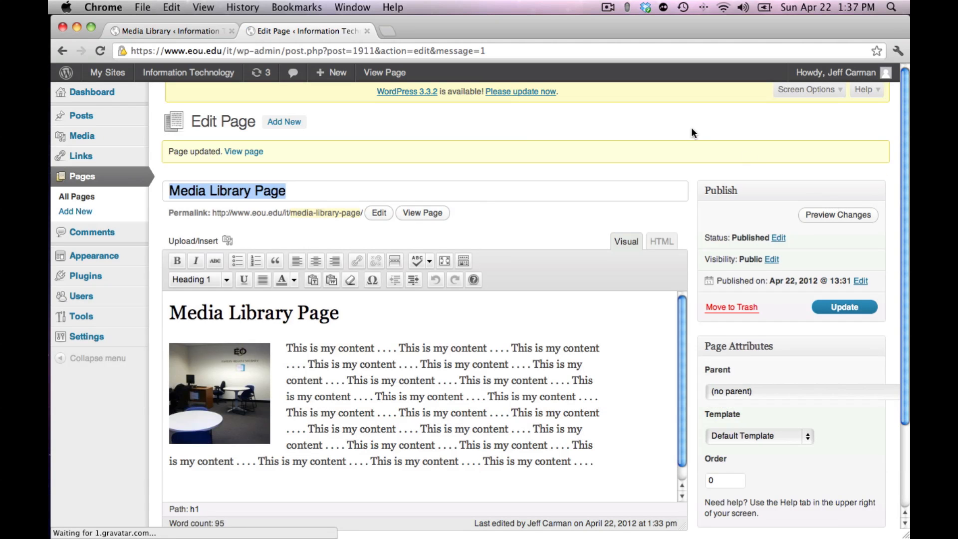
{"action": "left_click", "coordinate": [387, 75]}
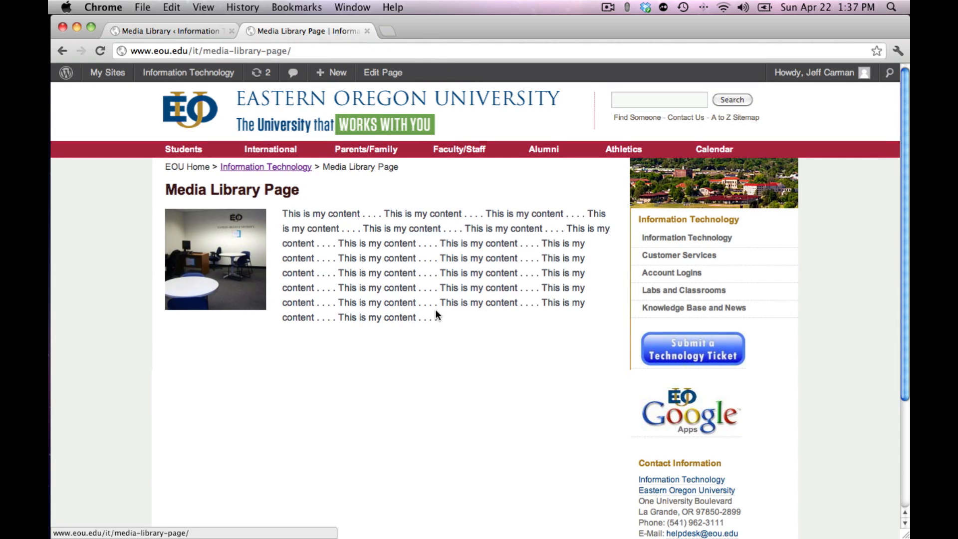
{"action": "left_click", "coordinate": [227, 252]}
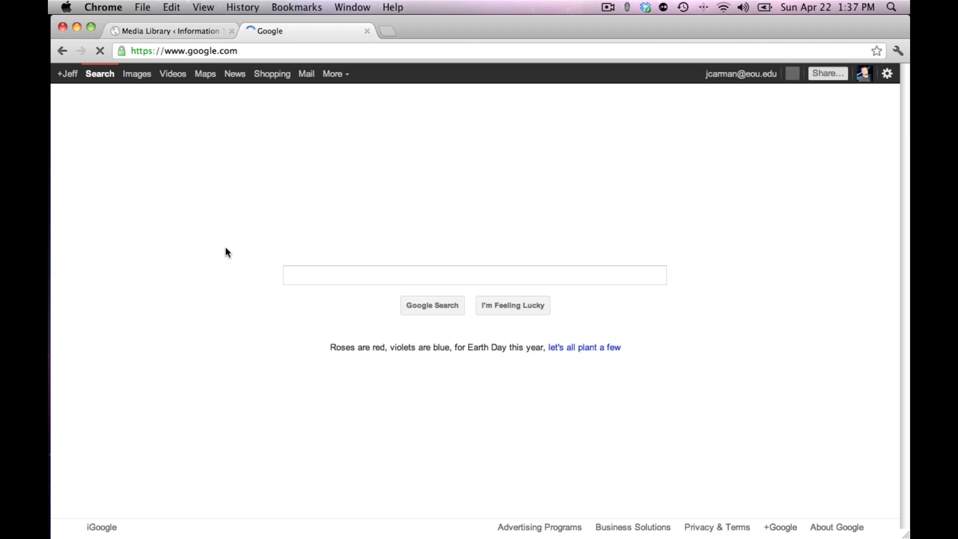
{"action": "left_click", "coordinate": [63, 50]}
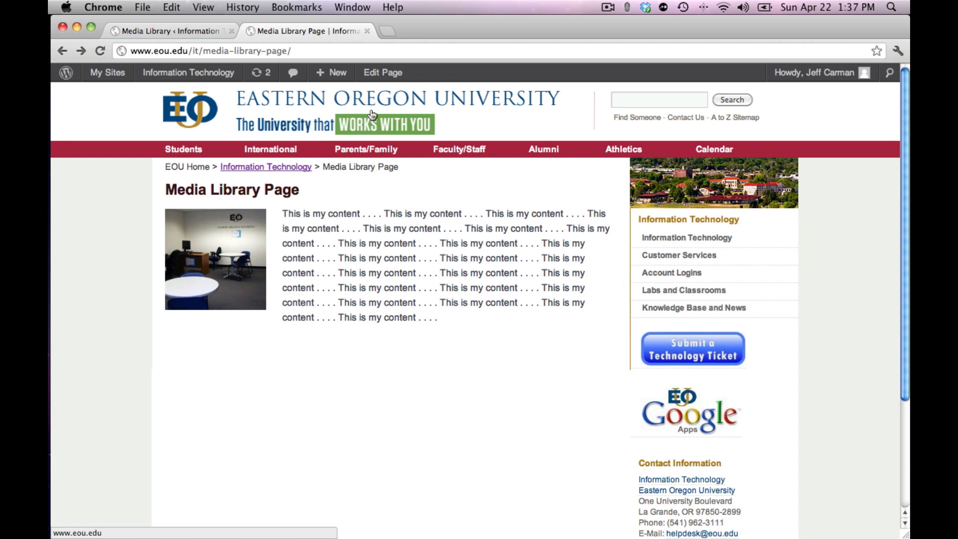
Browse the first three pages of the site's Media Library to examine the uploaded files and the pages they are attached to
{"action": "left_click", "coordinate": [376, 73]}
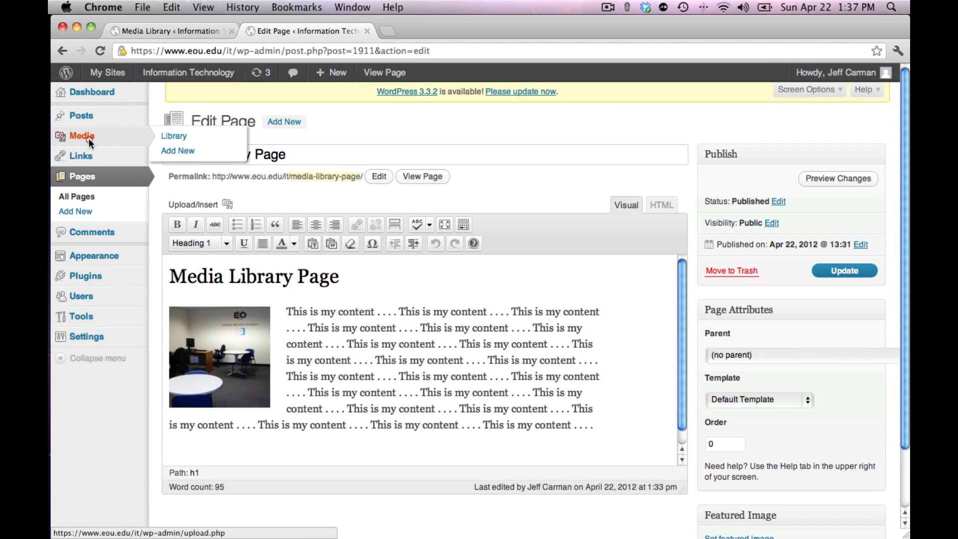
{"action": "left_click", "coordinate": [88, 138]}
{"action": "scroll", "coordinate": [292, 275], "scroll_direction": "down", "scroll_amount": 15}
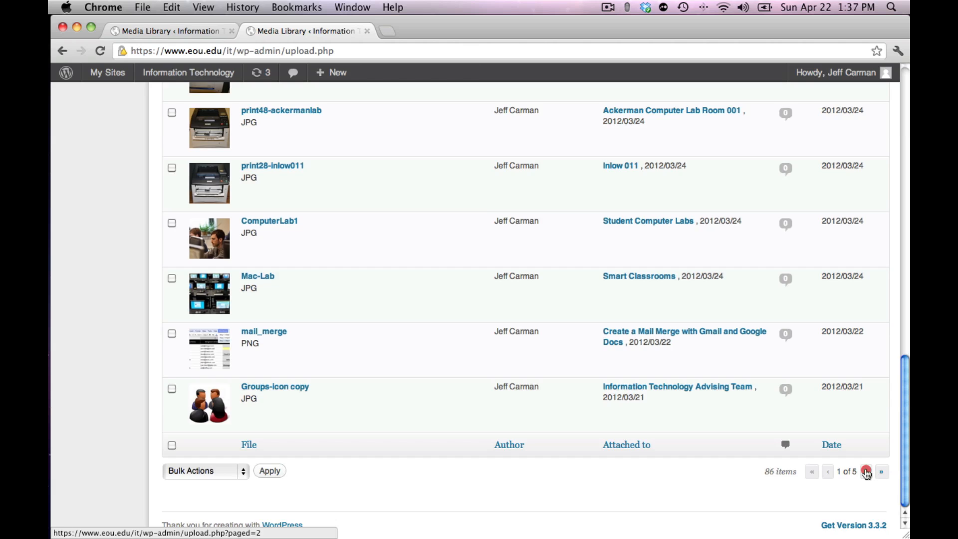
{"action": "left_click", "coordinate": [866, 472]}
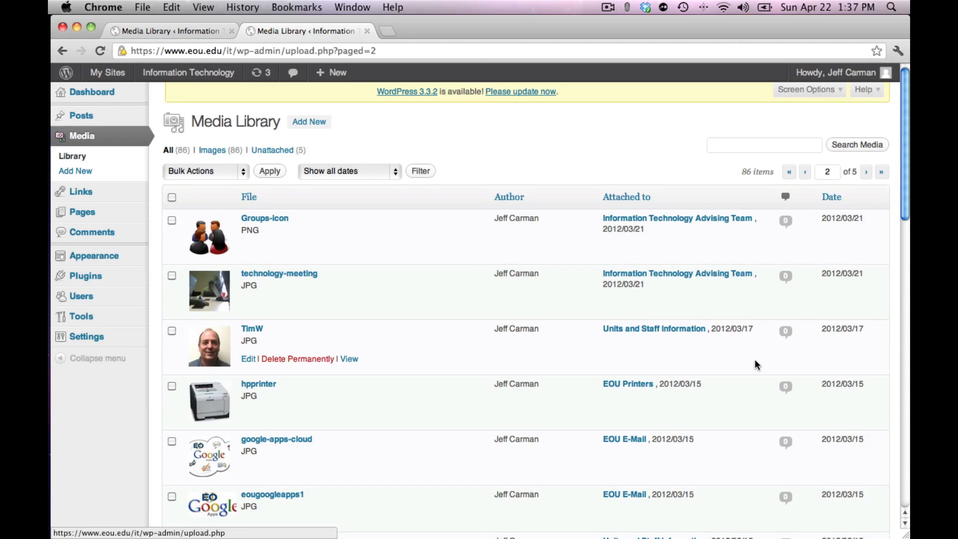
{"action": "scroll", "coordinate": [755, 358], "scroll_direction": "down", "scroll_amount": 15}
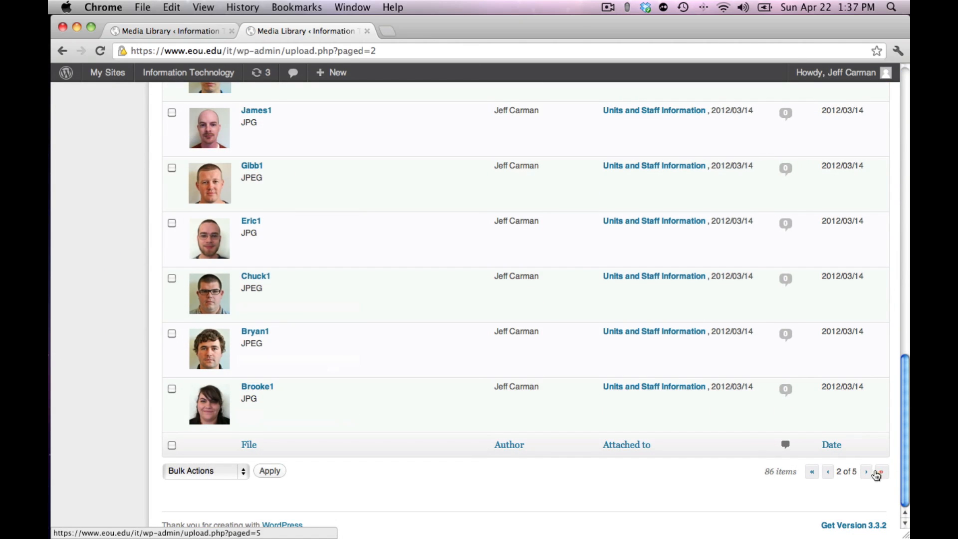
{"action": "left_click", "coordinate": [866, 472]}
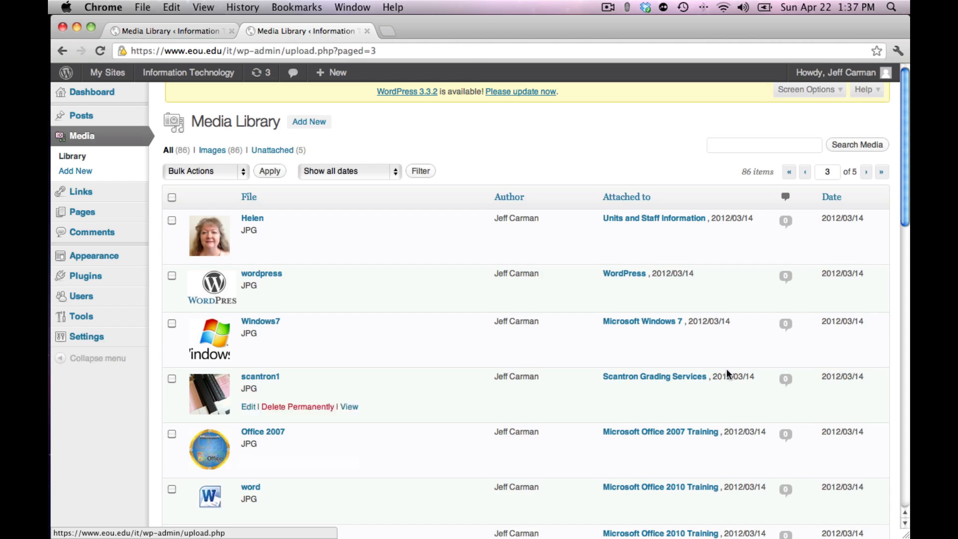
{"action": "scroll", "coordinate": [619, 316], "scroll_direction": "down", "scroll_amount": 5}
{"action": "scroll", "coordinate": [619, 315], "scroll_direction": "up", "scroll_amount": 2}
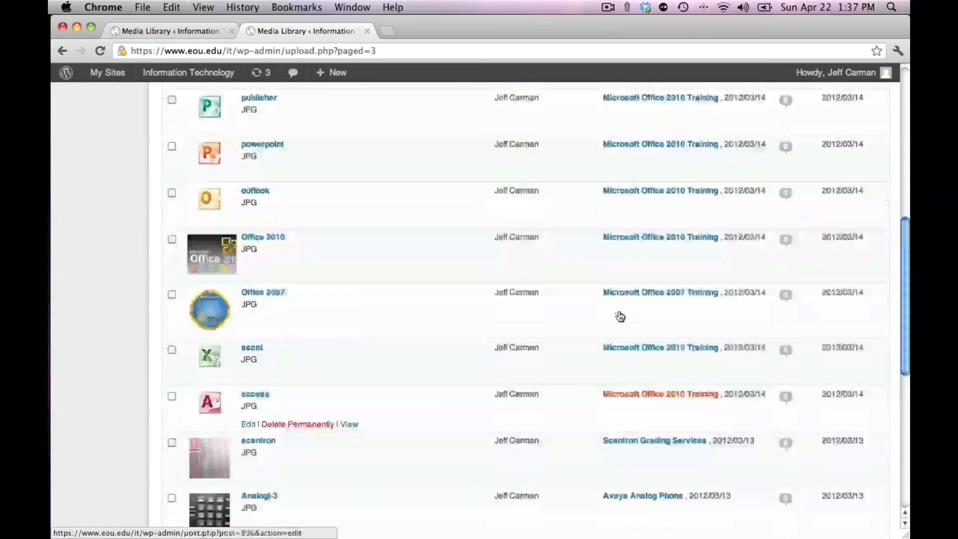
{"action": "scroll", "coordinate": [620, 317], "scroll_direction": "up", "scroll_amount": 8}
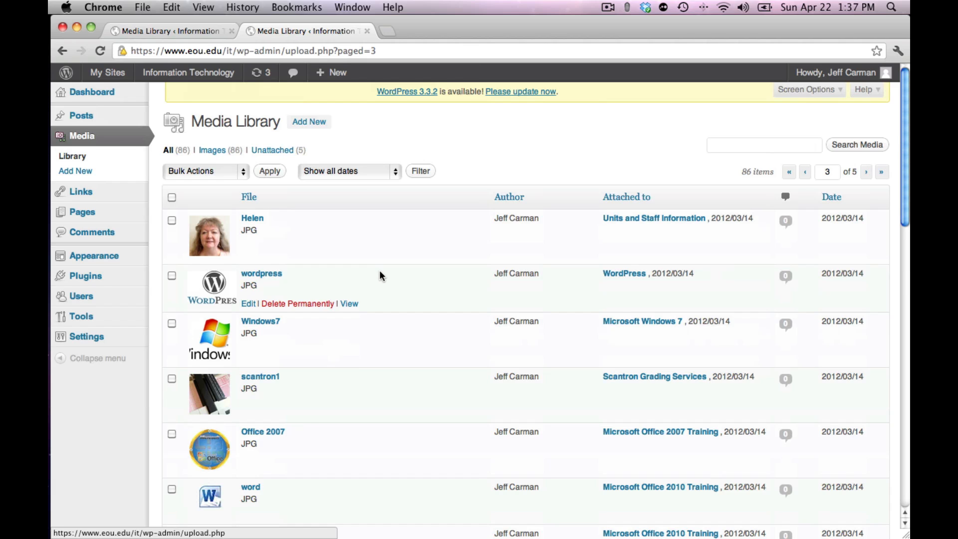
{"action": "left_click", "coordinate": [102, 92]}
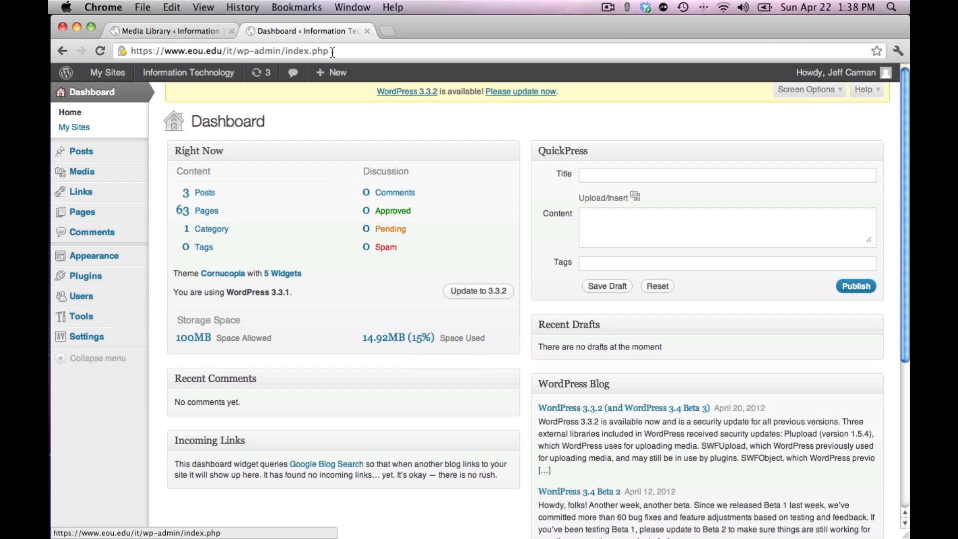
{"action": "left_click_drag", "start_coordinate": [333, 51], "coordinate": [234, 52]}
{"action": "key", "text": "BackSpace"}
{"action": "key", "text": "Return"}
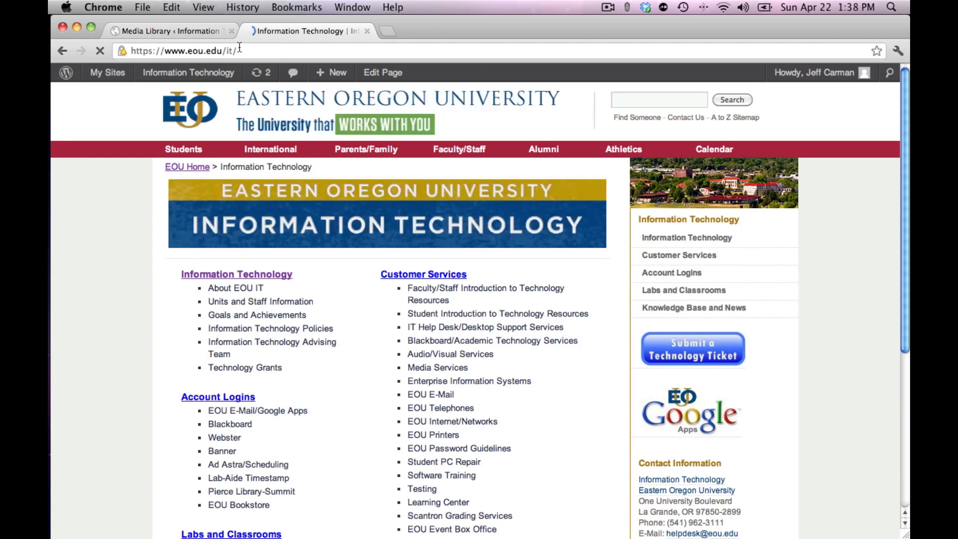
Open the Information Technology Policies page, look over its policy links and open the Acceptable Use Policy document
{"action": "left_click", "coordinate": [320, 329]}
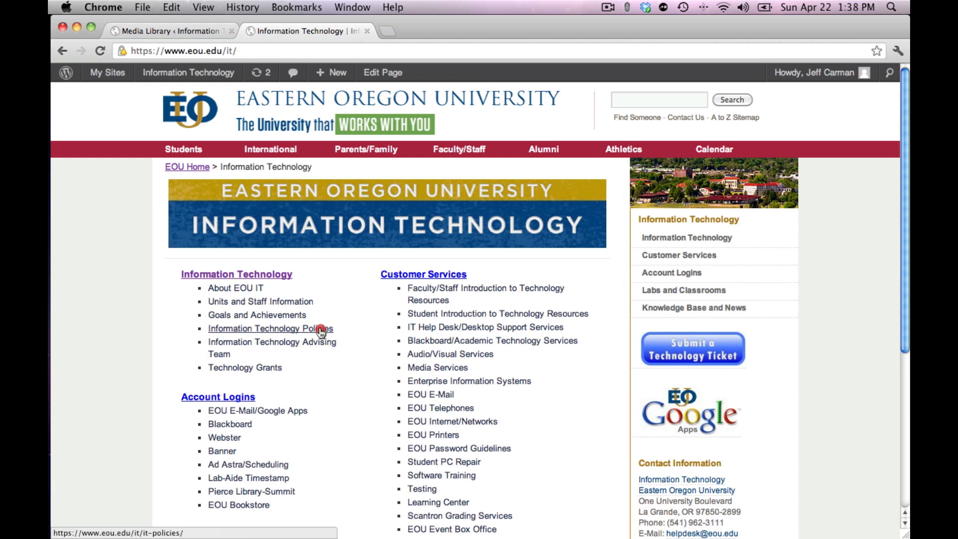
{"action": "scroll", "coordinate": [320, 327], "scroll_direction": "down", "scroll_amount": 5}
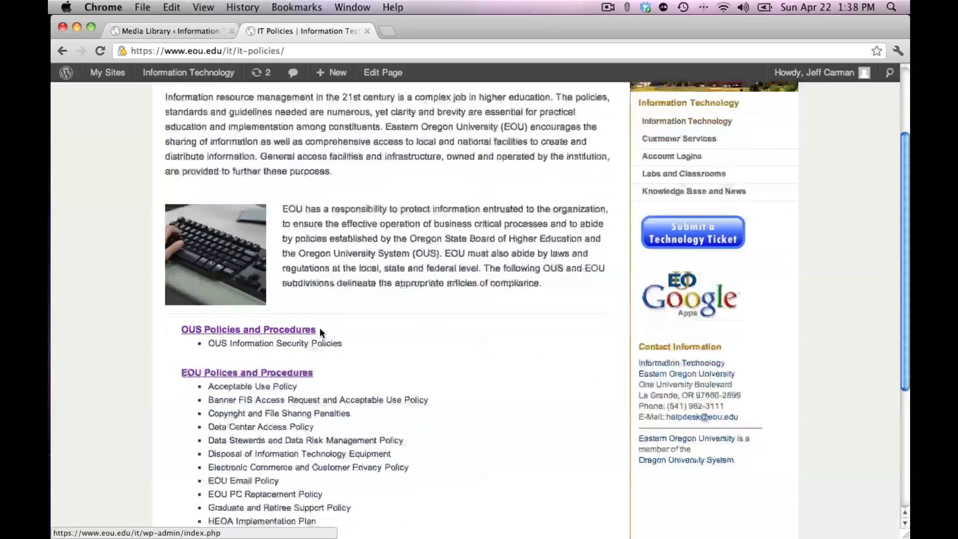
{"action": "scroll", "coordinate": [319, 328], "scroll_direction": "up", "scroll_amount": 1}
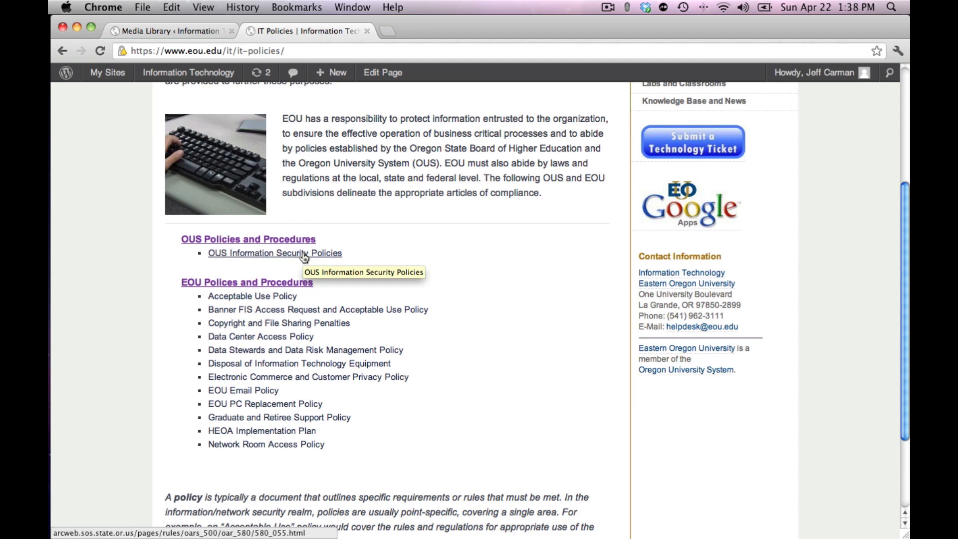
{"action": "left_click", "coordinate": [273, 297]}
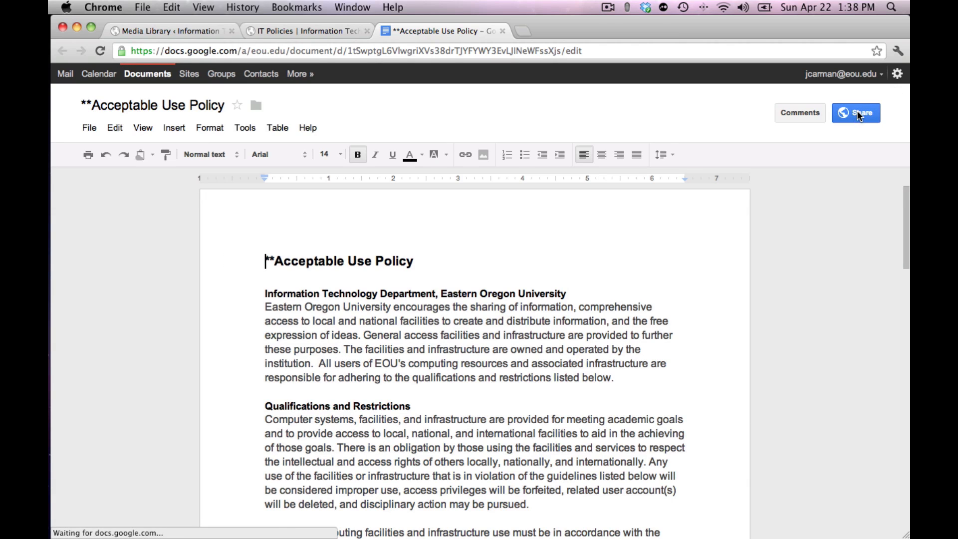
Check the Acceptable Use Policy document's sharing visibility and skim its text, then close the document and return to the start of the IT Policies page
{"action": "mouse_move", "coordinate": [853, 120]}
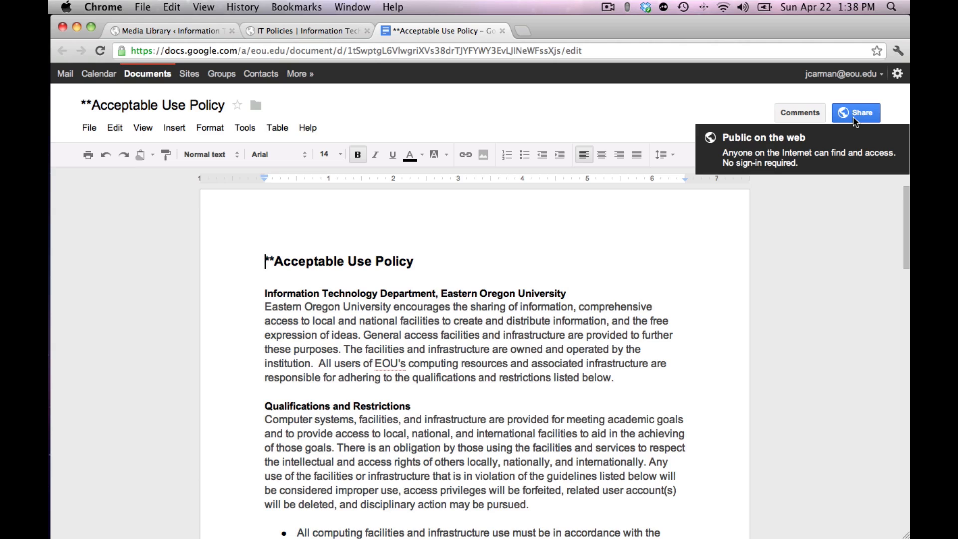
{"action": "scroll", "coordinate": [824, 275], "scroll_direction": "down", "scroll_amount": 5}
{"action": "scroll", "coordinate": [824, 278], "scroll_direction": "down", "scroll_amount": 4}
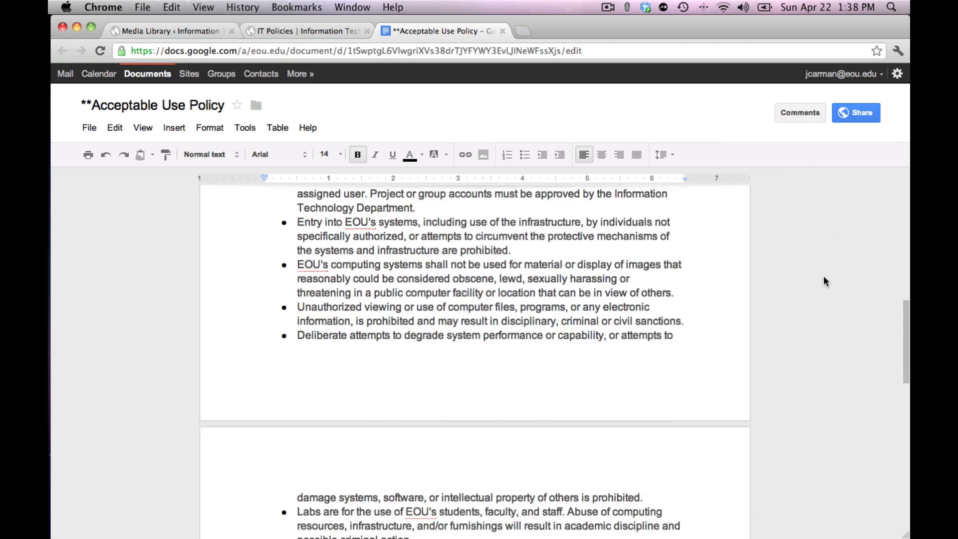
{"action": "scroll", "coordinate": [824, 278], "scroll_direction": "up", "scroll_amount": 9}
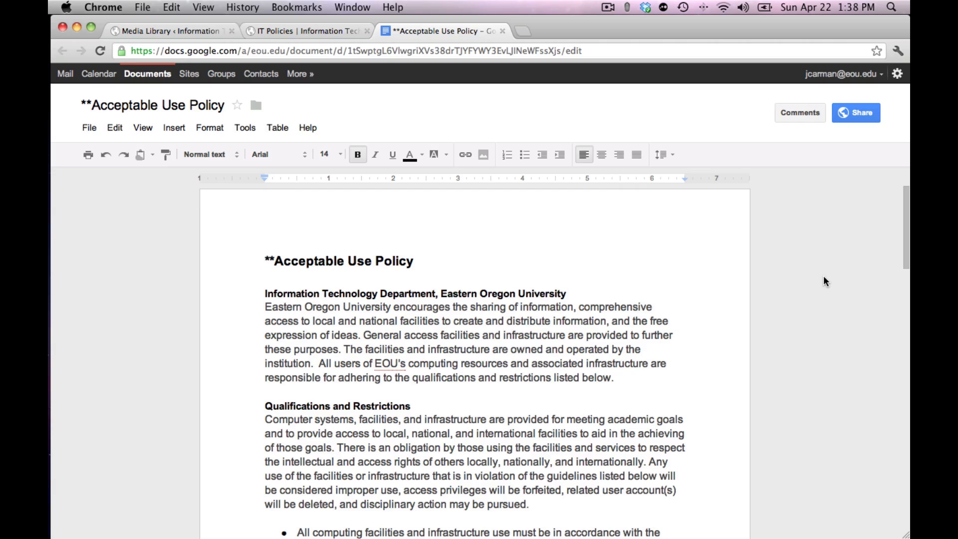
{"action": "scroll", "coordinate": [823, 276], "scroll_direction": "down", "scroll_amount": 12}
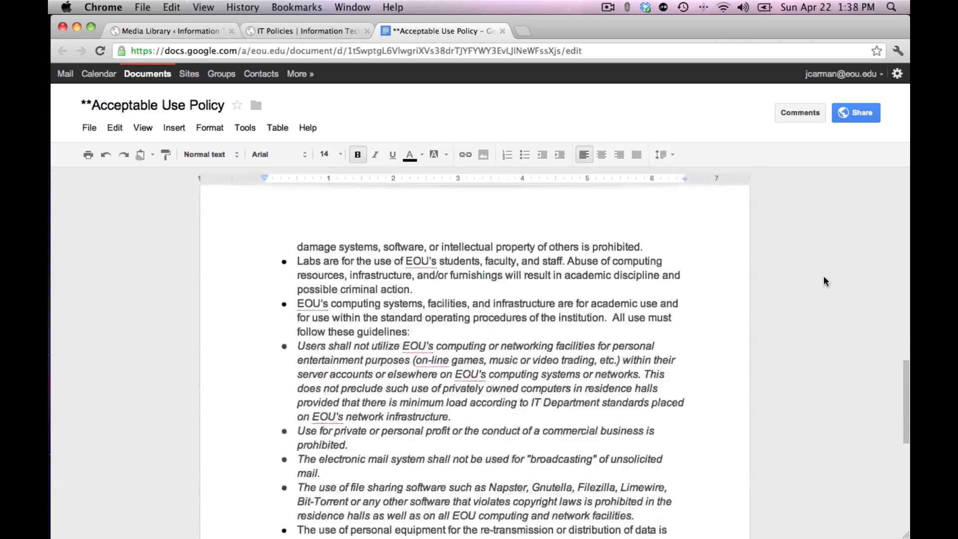
{"action": "scroll", "coordinate": [823, 277], "scroll_direction": "down", "scroll_amount": 6}
{"action": "scroll", "coordinate": [823, 276], "scroll_direction": "up", "scroll_amount": 9}
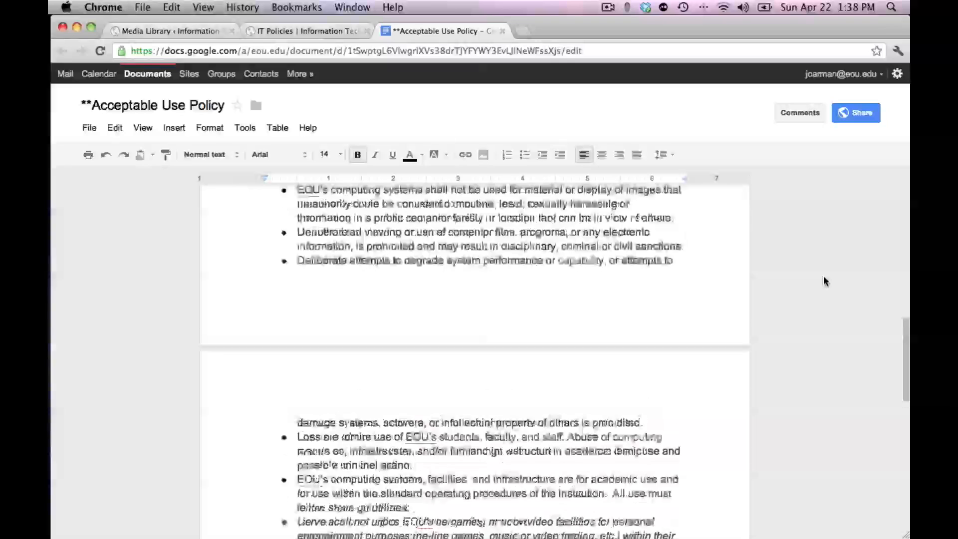
{"action": "scroll", "coordinate": [825, 282], "scroll_direction": "up", "scroll_amount": 10}
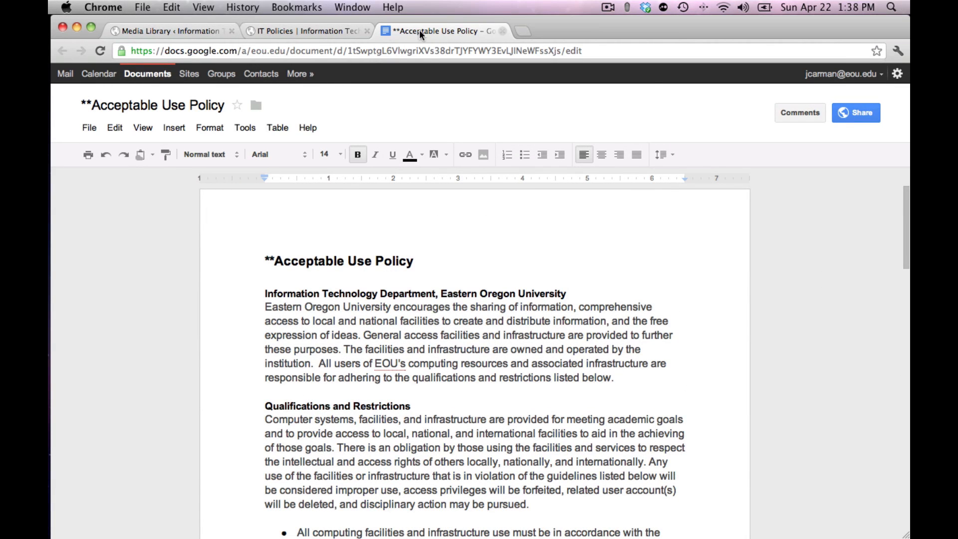
{"action": "left_click", "coordinate": [503, 32]}
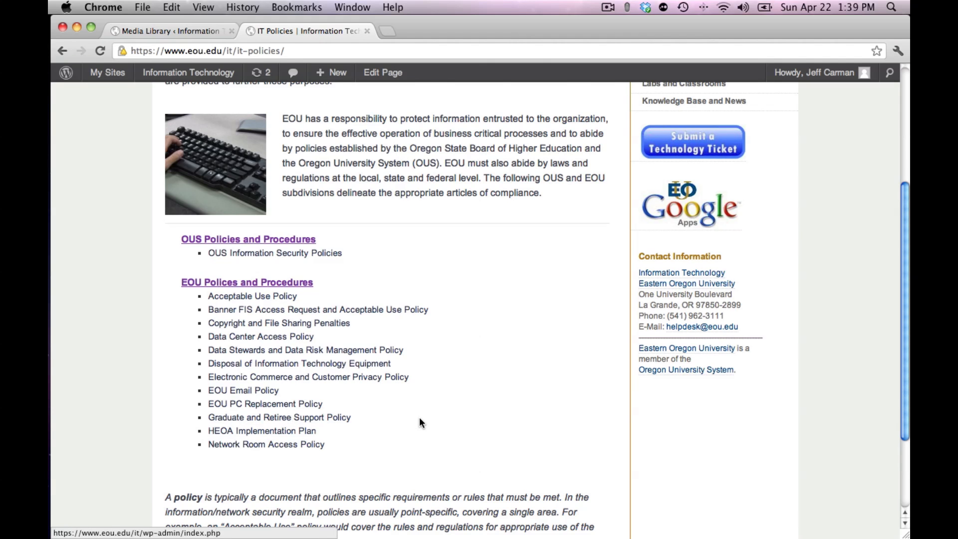
{"action": "scroll", "coordinate": [420, 419], "scroll_direction": "up", "scroll_amount": 5}
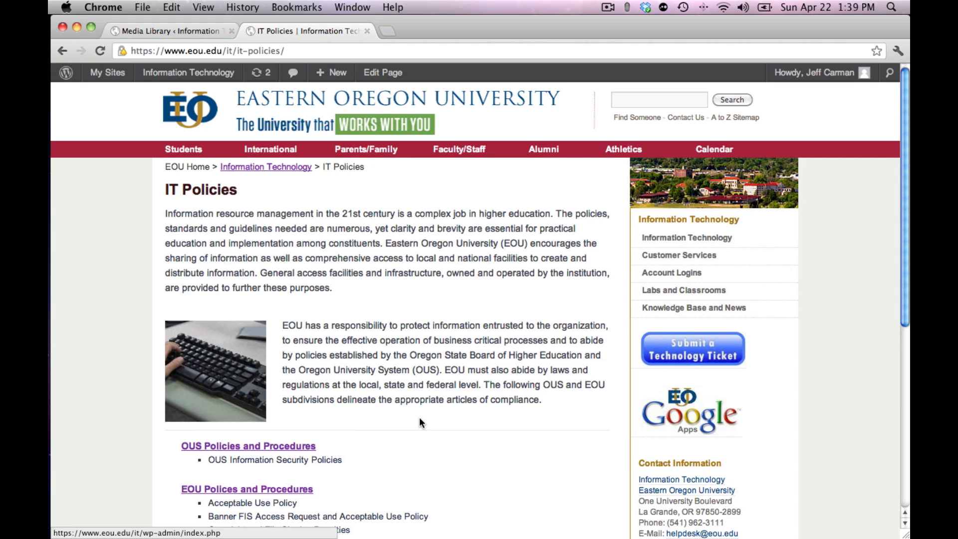